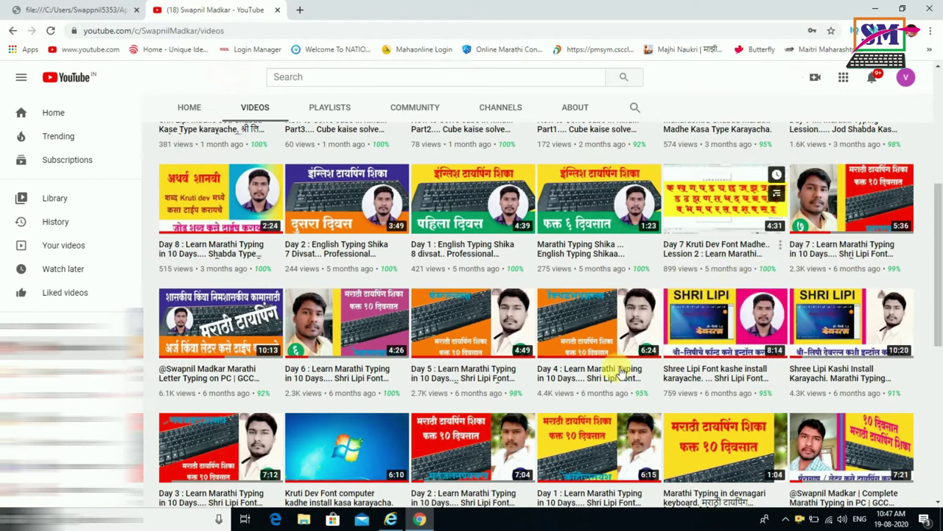
Browse the uploaded typing lesson videos in the YouTube channel's video list.
scroll(390, 409, "down", 1)
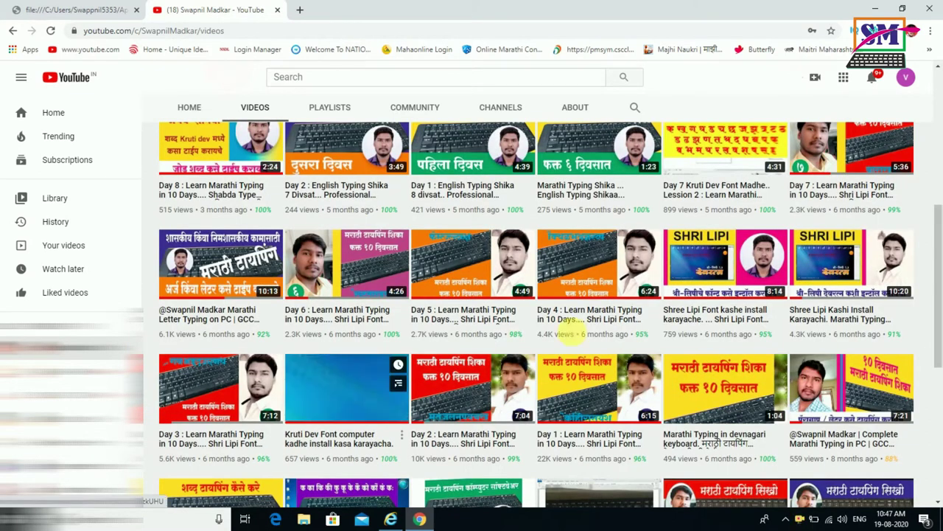
scroll(634, 310, "up", 1)
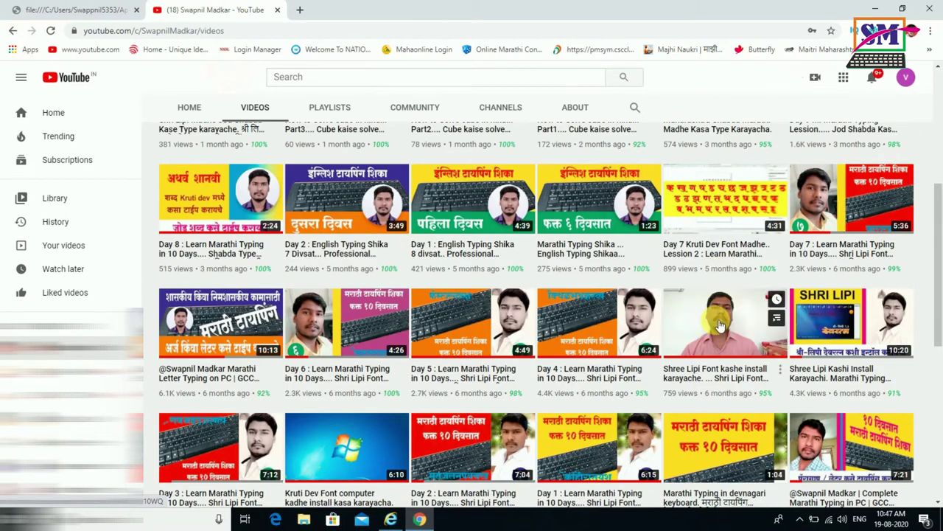
scroll(726, 339, "up", 3)
scroll(733, 371, "up", 2)
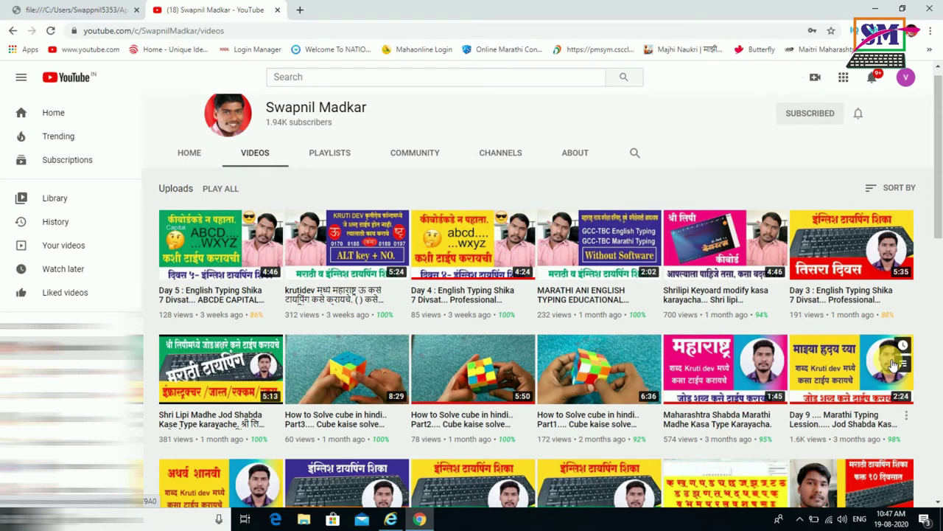
mouse_move(880, 361)
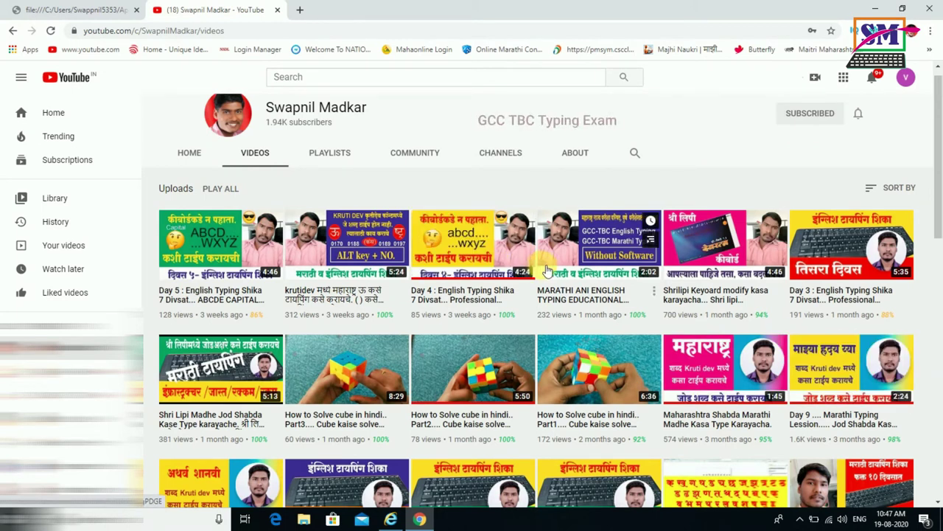
mouse_move(555, 381)
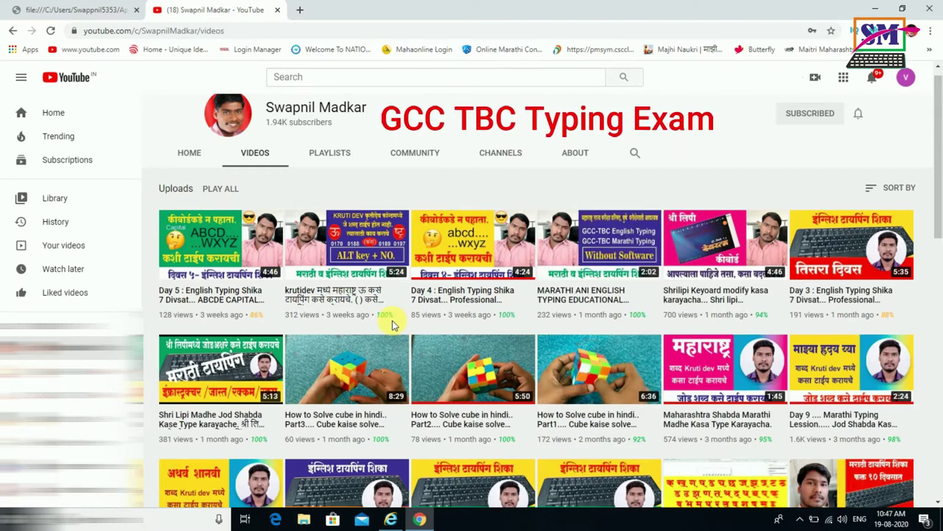
mouse_move(558, 311)
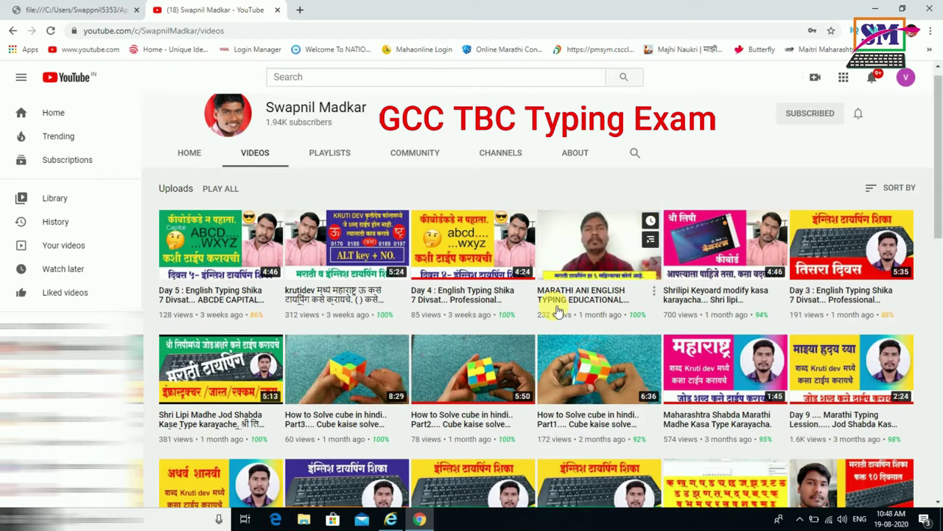
scroll(558, 312, "down", 4)
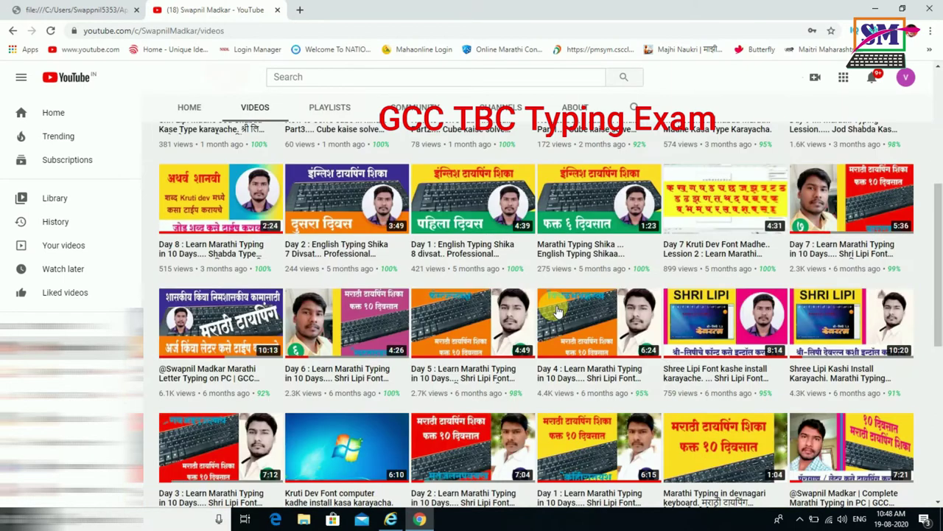
scroll(558, 312, "up", 4)
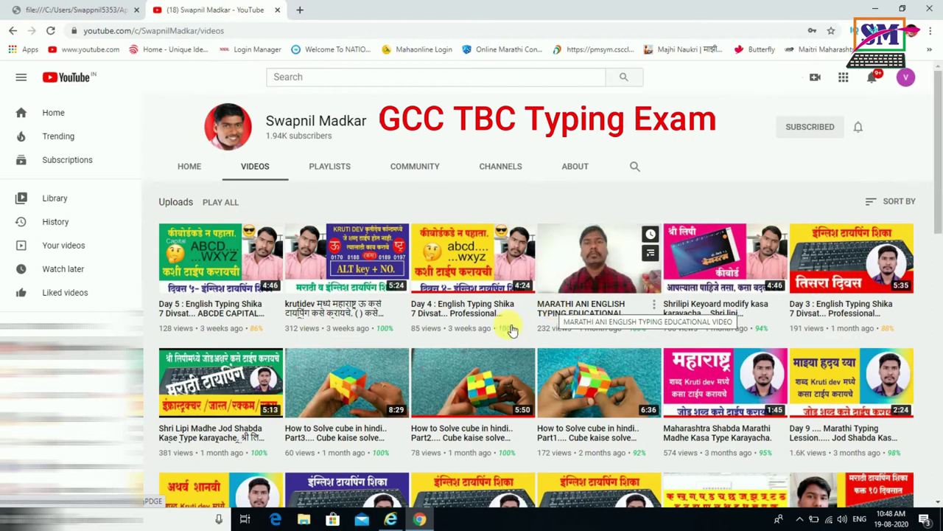
mouse_move(509, 329)
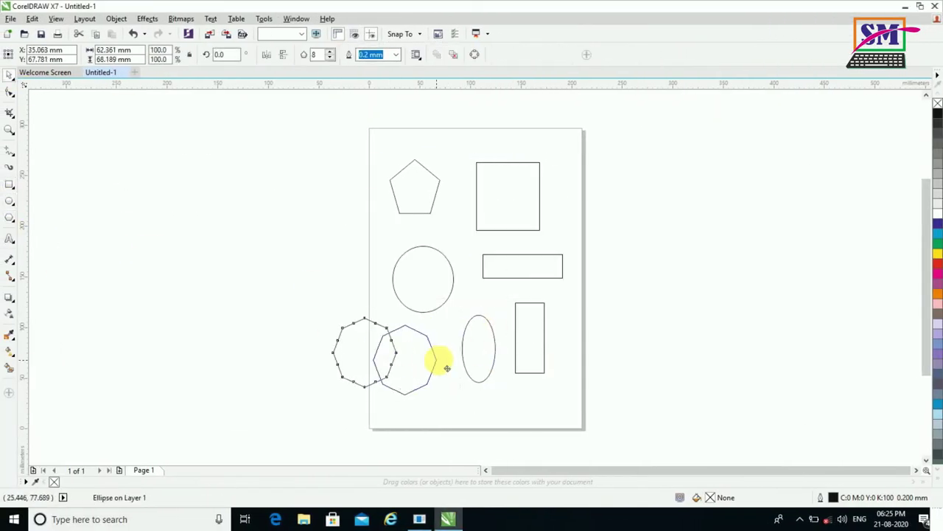
Switch to CorelDRAW and fill the drawn shapes with red, yellow, blue, green, magenta and orange.
left_click(449, 288)
left_click(561, 258)
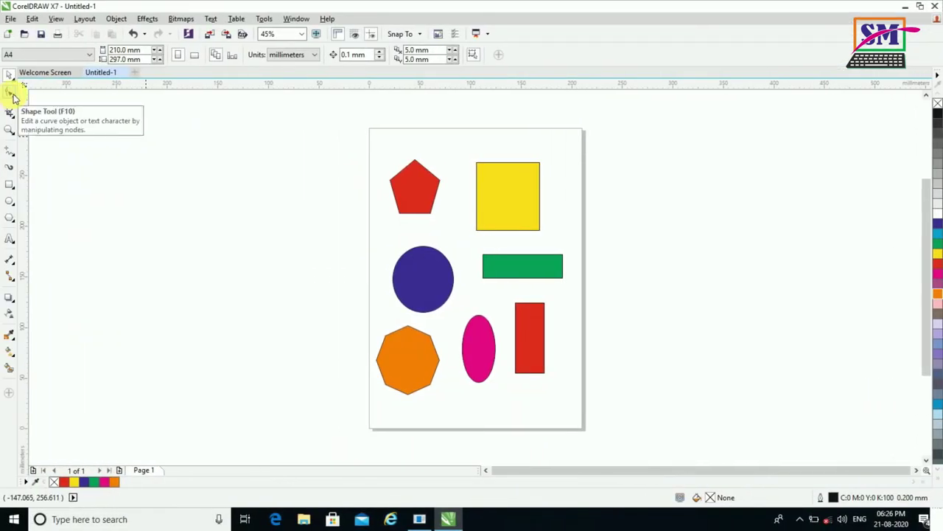
Activate the Shape tool and select the red pentagon, blue circle, green rectangle and yellow square in turn.
left_click(13, 98)
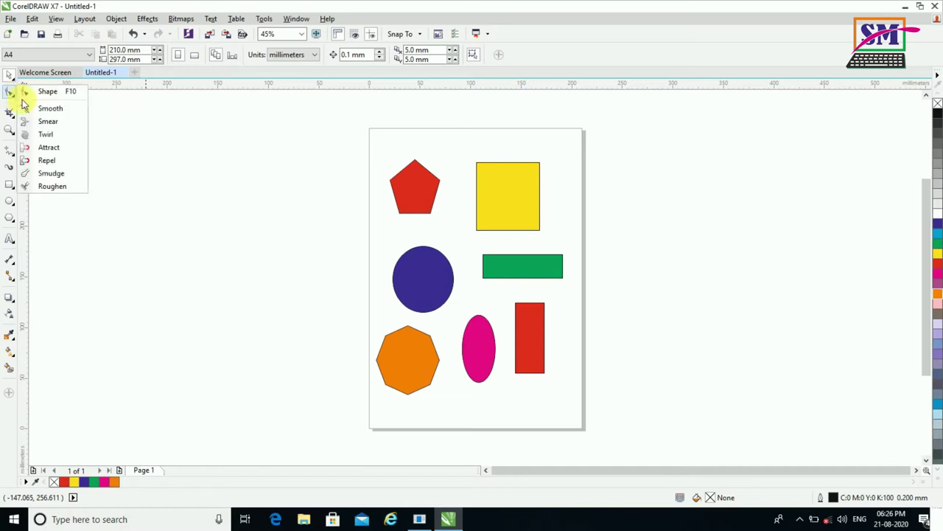
left_click(71, 90)
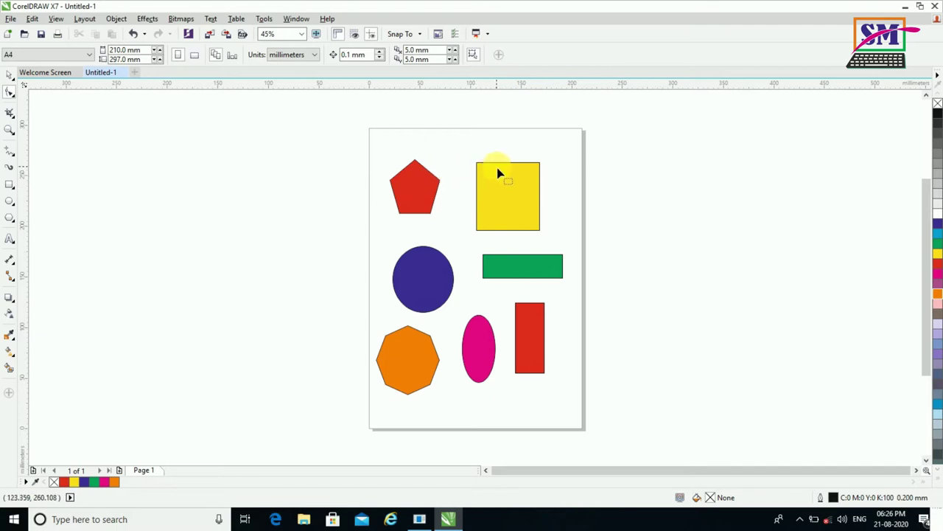
scroll(504, 174, "up", 3)
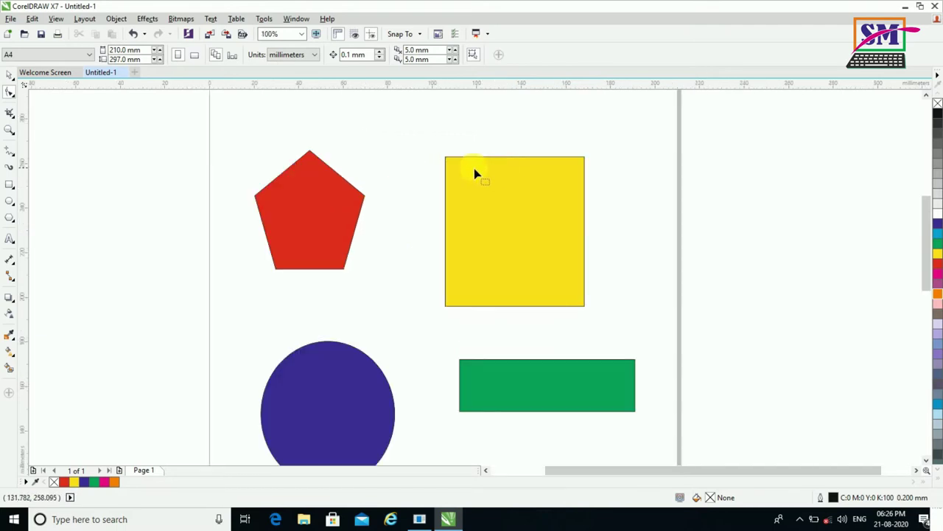
left_click(10, 93)
left_click(47, 91)
left_click(14, 94)
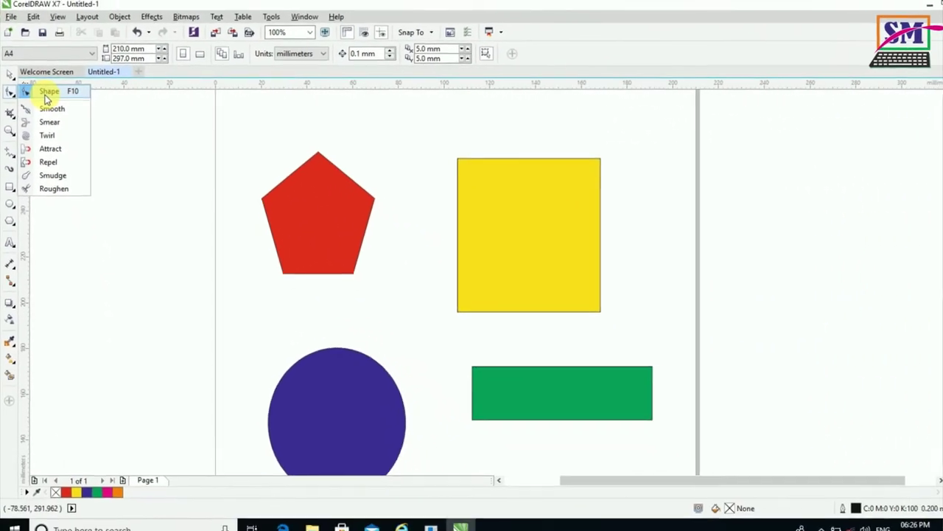
left_click(49, 91)
left_click(340, 188)
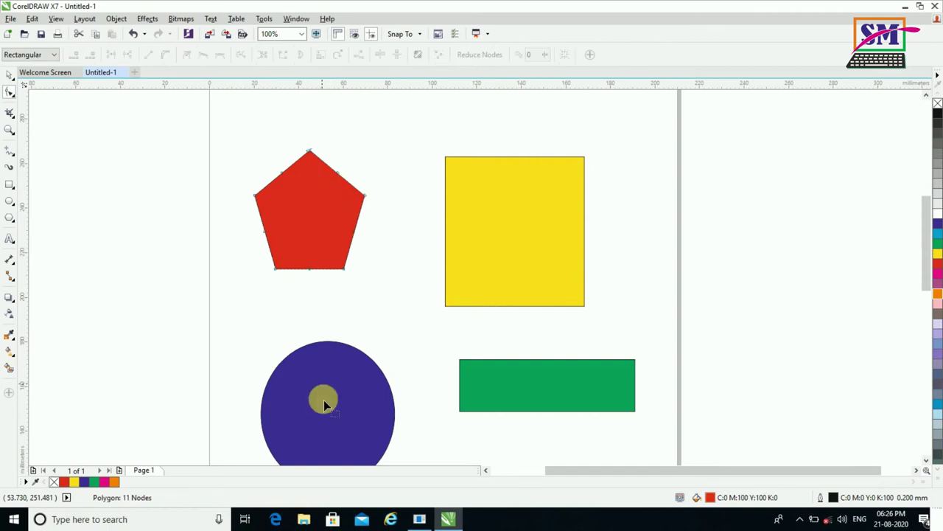
left_click(323, 400)
left_click(522, 386)
left_click(507, 174)
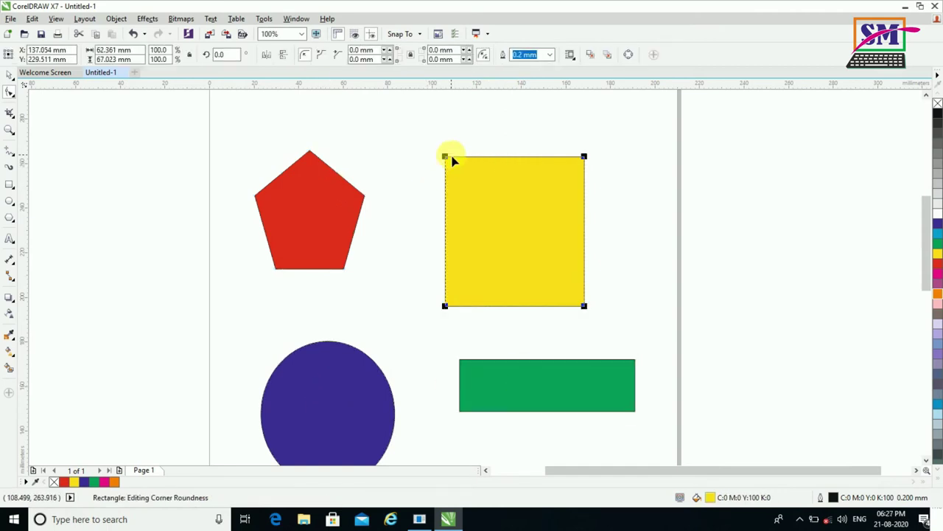
Select the yellow square, try rounding its corners to about 8.6 mm with the Shape tool, and undo it.
left_click(9, 75)
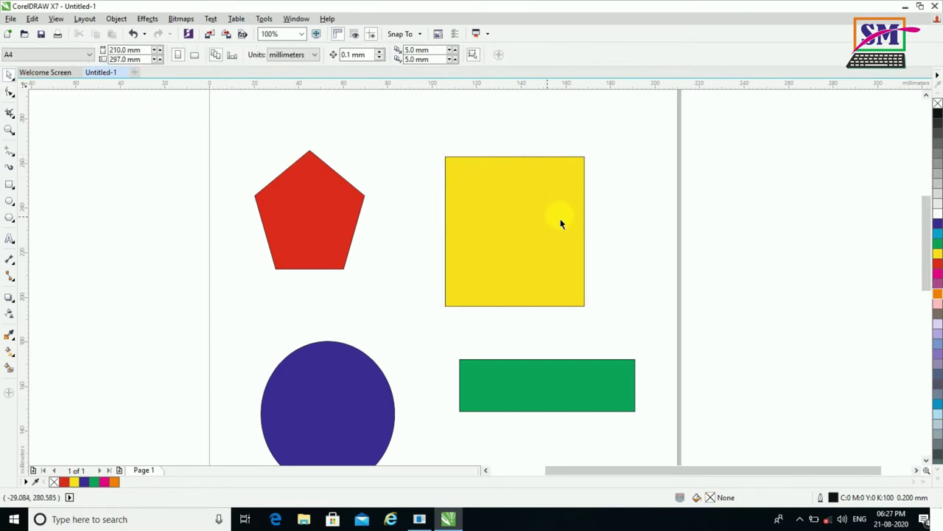
left_click(503, 196)
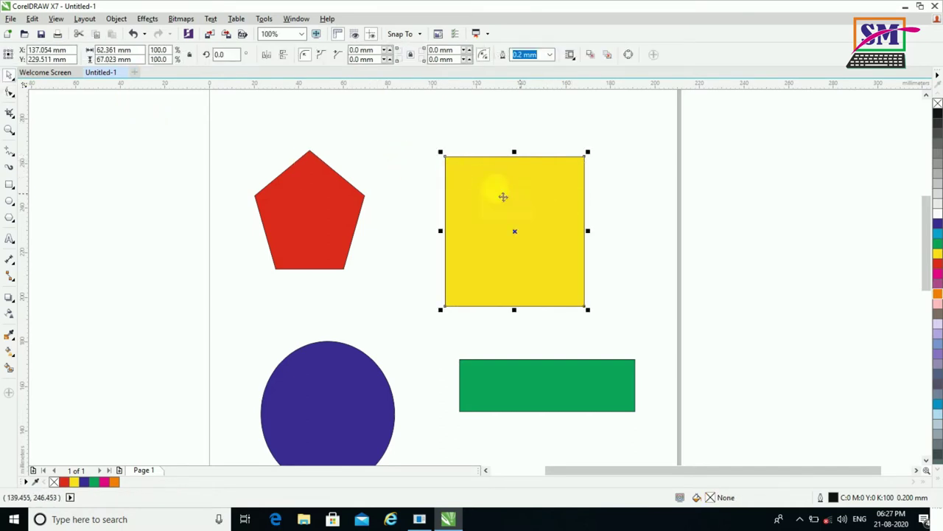
left_click(9, 92)
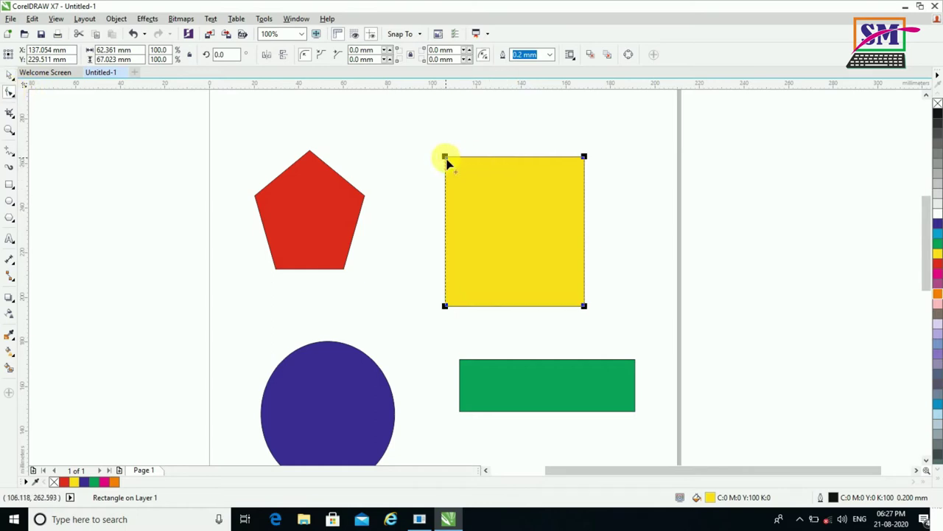
left_click_drag(446, 159, 446, 177)
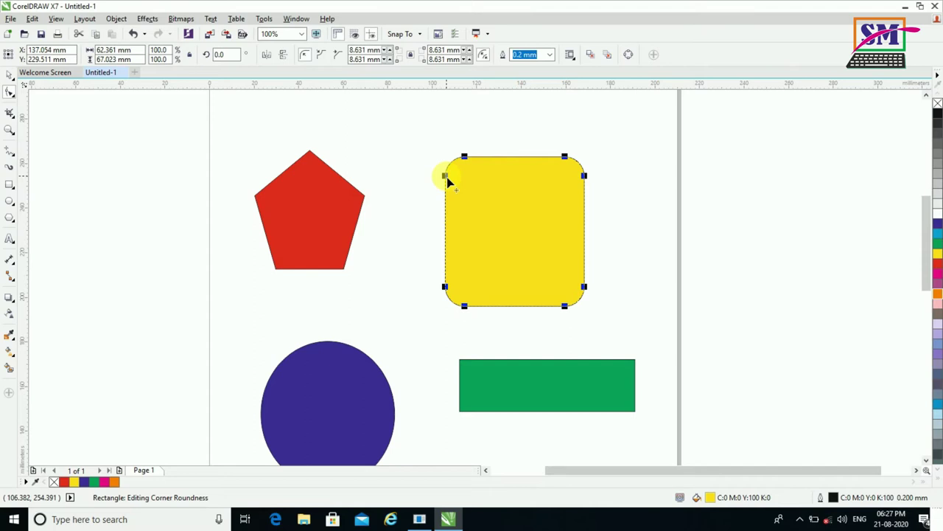
key("ctrl+z")
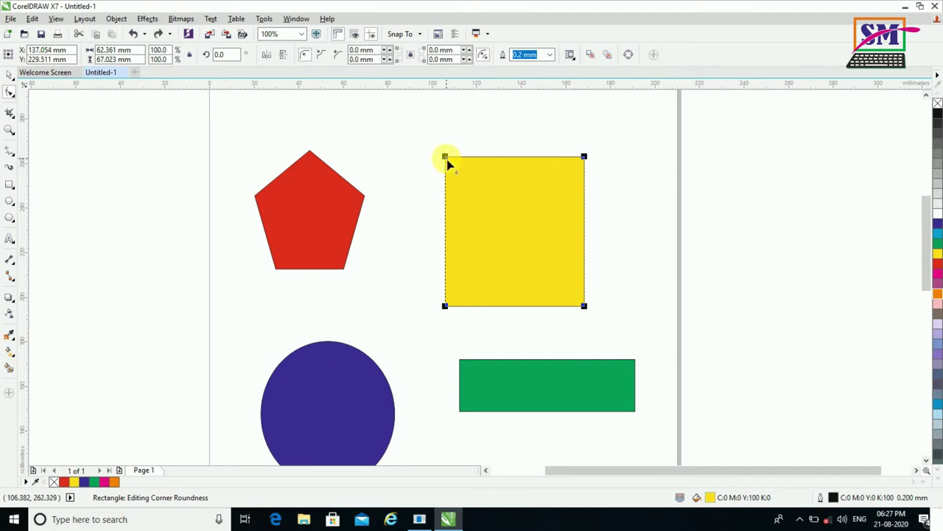
Try rounding the yellow square from several corner nodes, with radii of about 11.9 mm and 13.7 mm, undoing each attempt.
left_click_drag(447, 157, 474, 165)
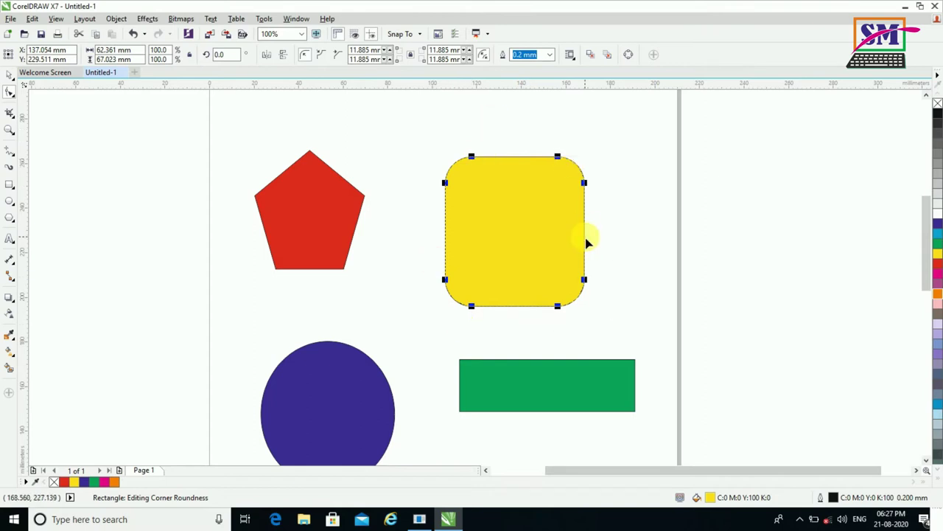
key("ctrl+z")
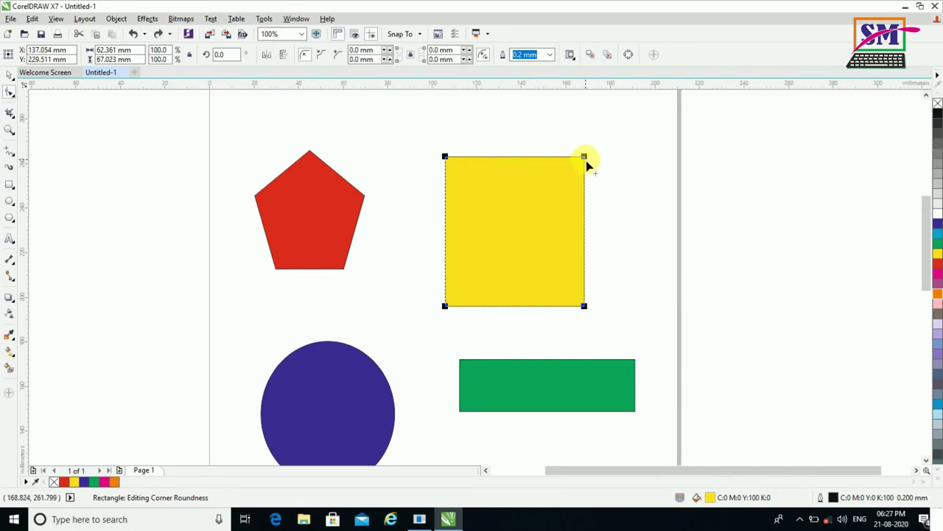
left_click_drag(583, 156, 590, 187)
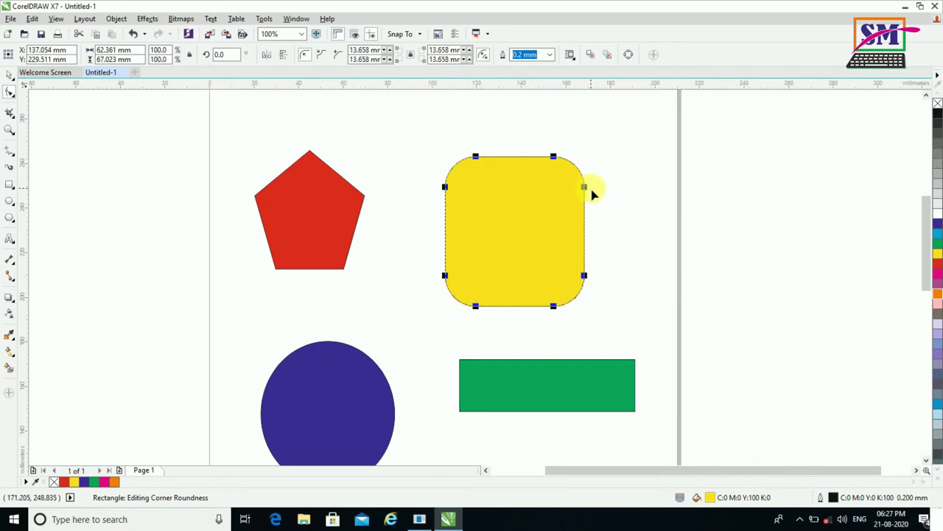
key("ctrl+z")
left_click_drag(584, 309, 514, 306)
key("ctrl+z")
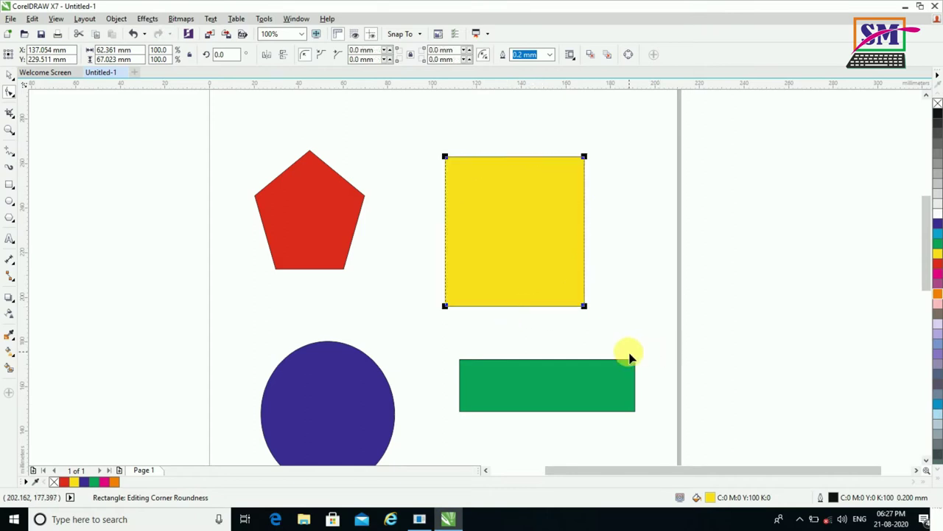
Try rounding the green rectangle's corners from two different corner nodes, reaching about 6.8 mm, and undo each attempt.
left_click(508, 381)
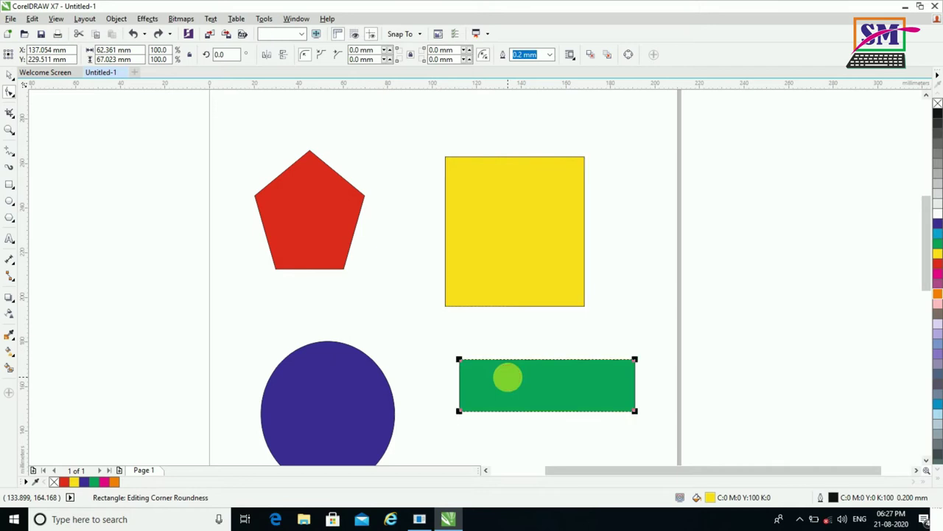
left_click_drag(462, 364, 461, 379)
key("ctrl+z")
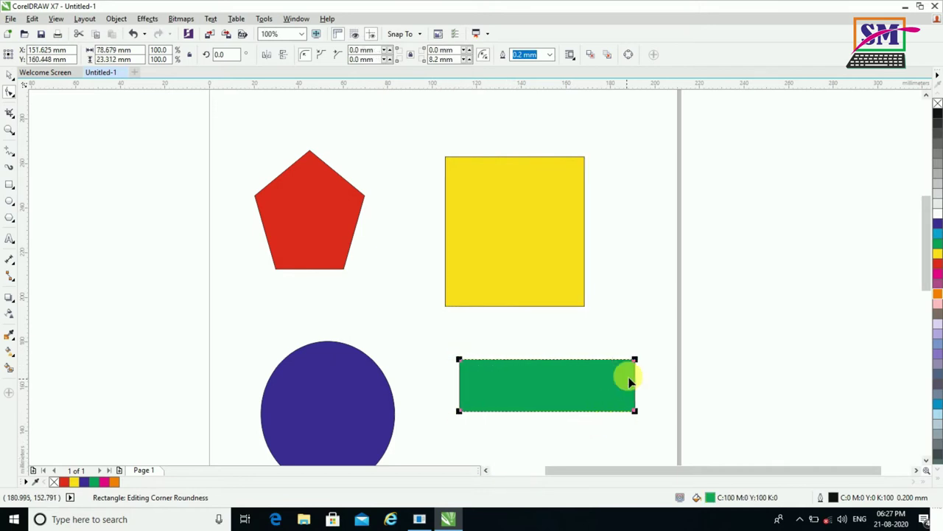
left_click_drag(632, 361, 619, 361)
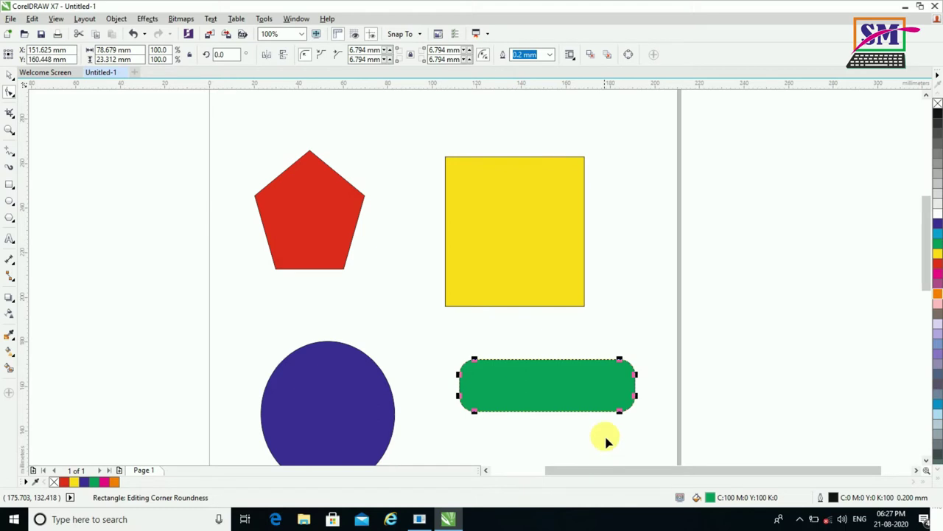
key("ctrl+z")
Reshape the red pentagon into a five-pointed star by pulling an upper edge's midpoint node inward.
left_click(335, 205)
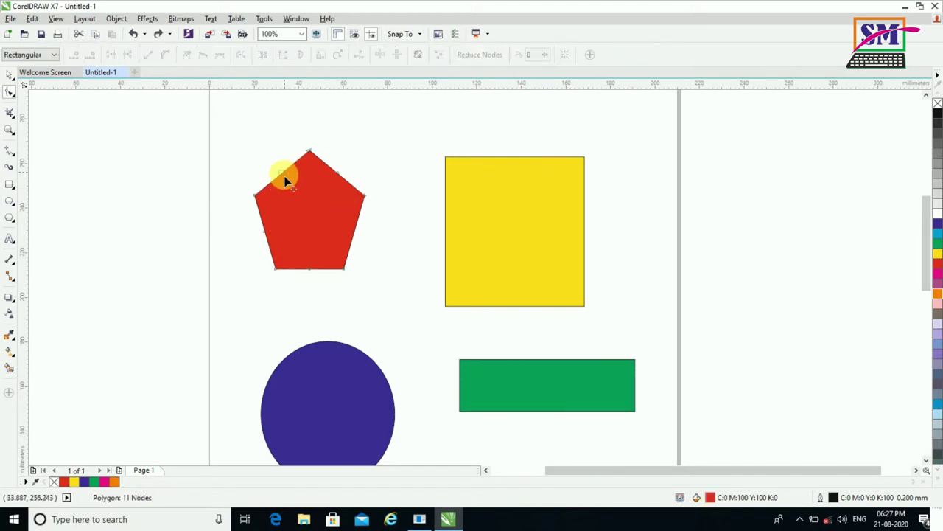
left_click_drag(285, 180, 336, 191)
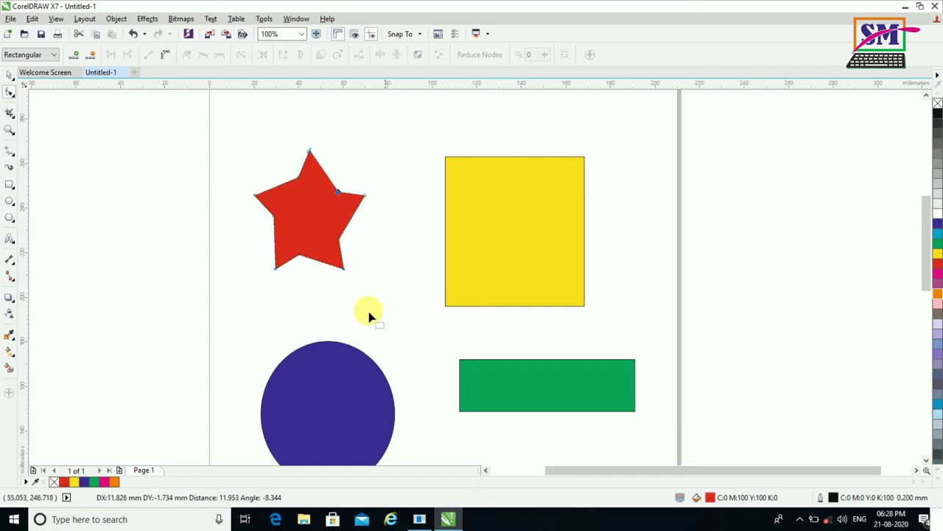
Round all corners of the tall red rectangle to about 8.3 mm with the Shape tool.
scroll(927, 462, "down", 5)
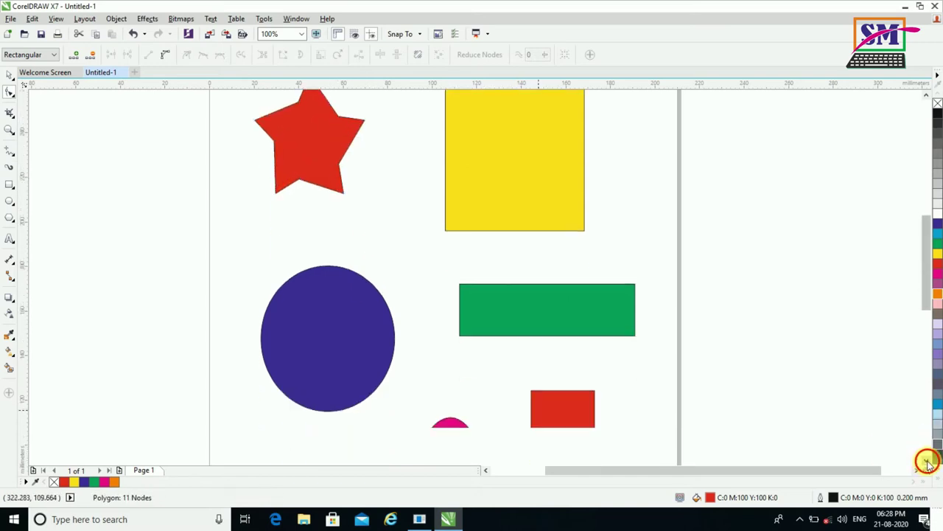
left_click(537, 321)
left_click_drag(538, 321, 533, 336)
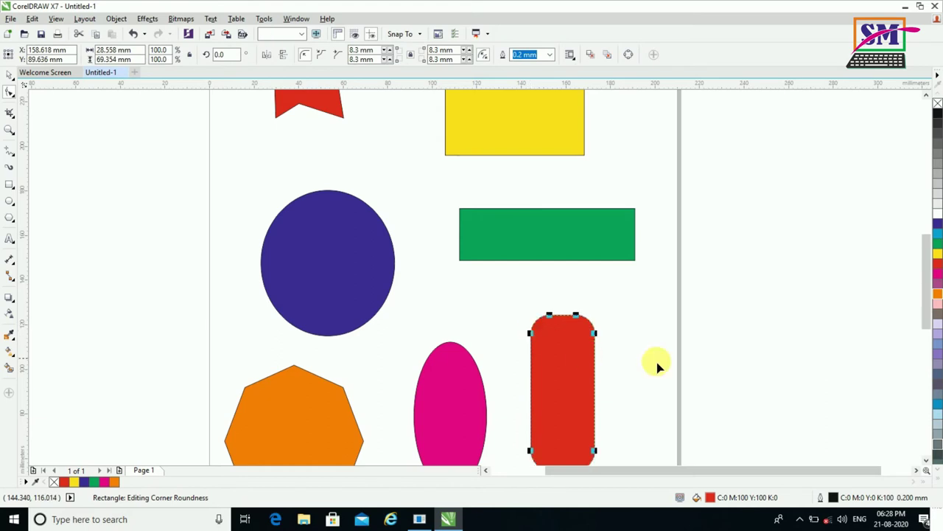
Reshape the orange octagon into an eight-pointed burst by pulling an upper edge's midpoint node inward.
left_click(266, 381)
mouse_move(270, 378)
left_mouse_down()
mouse_move(293, 408)
mouse_move(273, 406)
mouse_move(272, 415)
left_mouse_up()
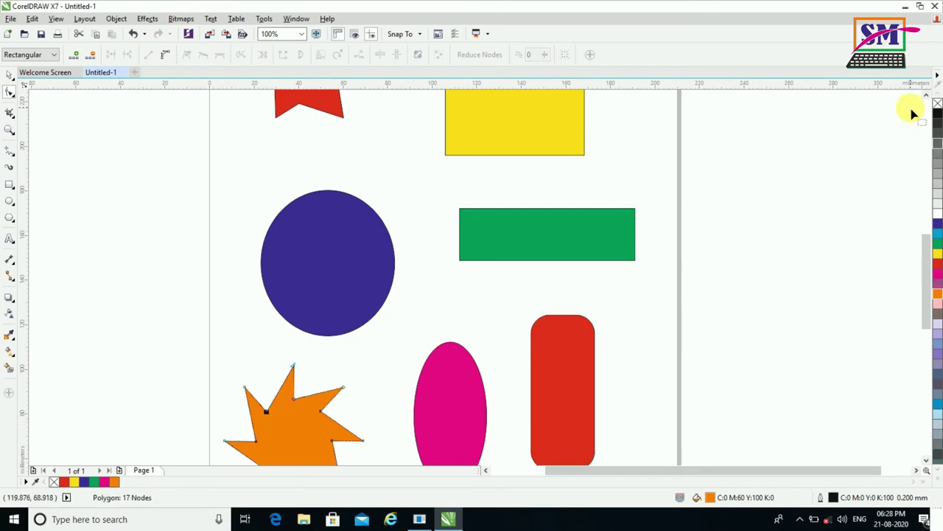
Round all corners of the yellow rectangle to about 10.7 mm with the Shape tool.
left_click(926, 94)
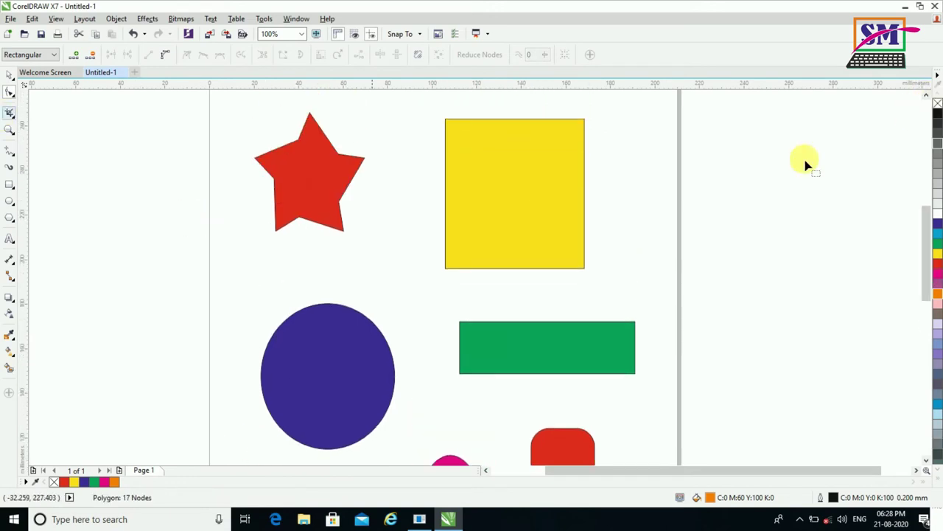
left_click(926, 95)
left_click(474, 202)
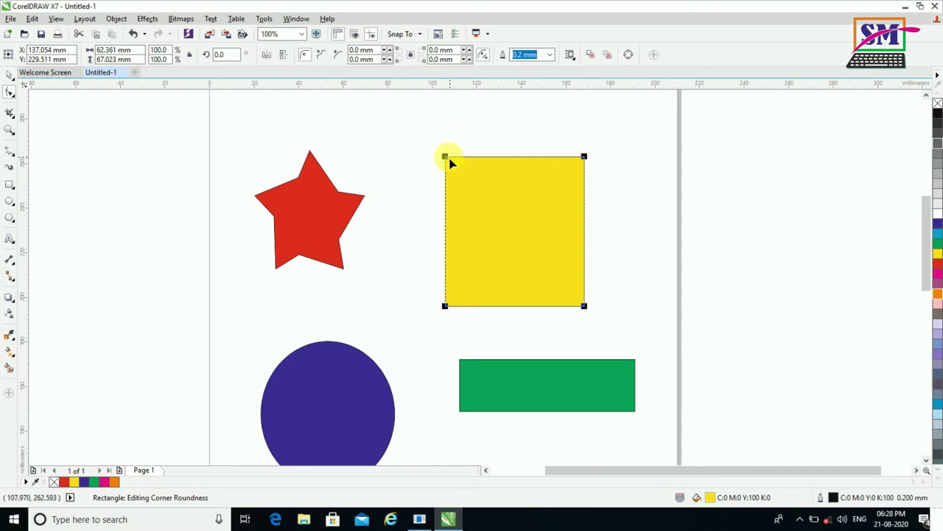
left_click_drag(447, 160, 446, 179)
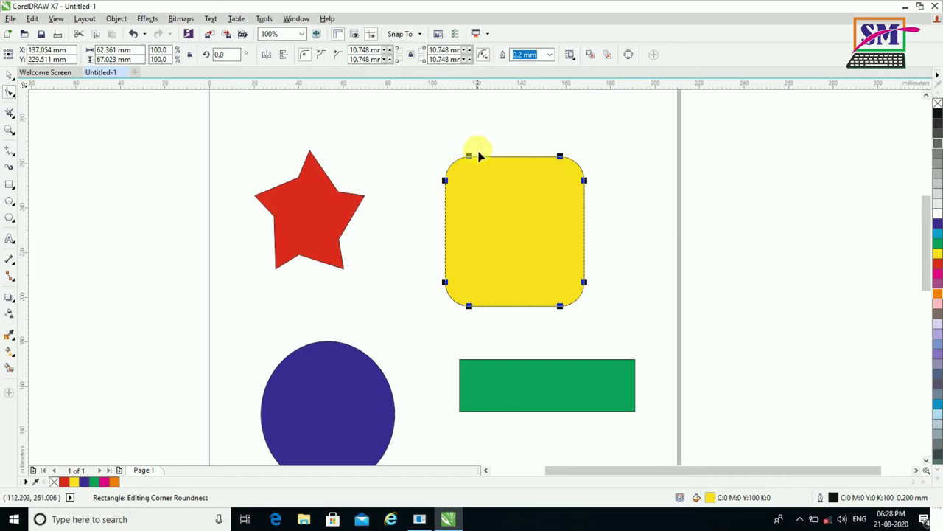
Try the scalloped, chamfered and round corner styles on the yellow rectangle, and undo all its corner changes.
left_click(322, 56)
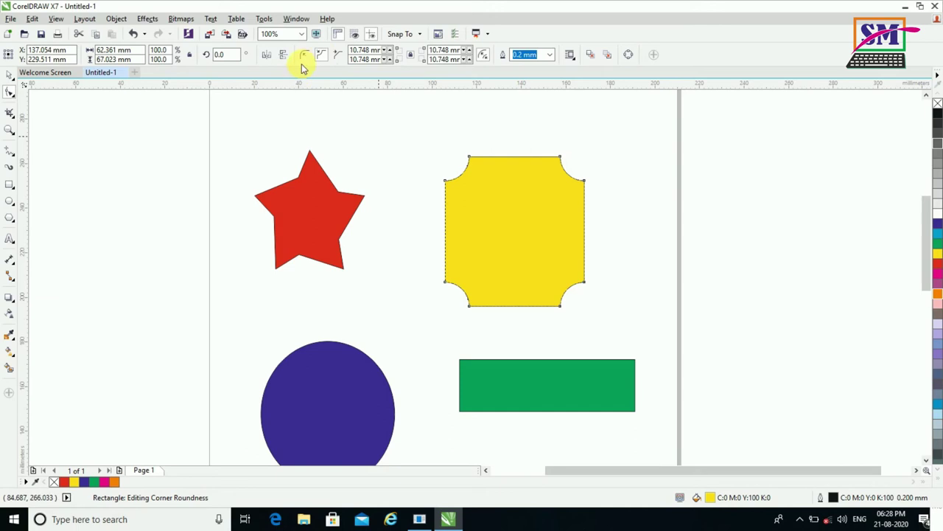
left_click(336, 58)
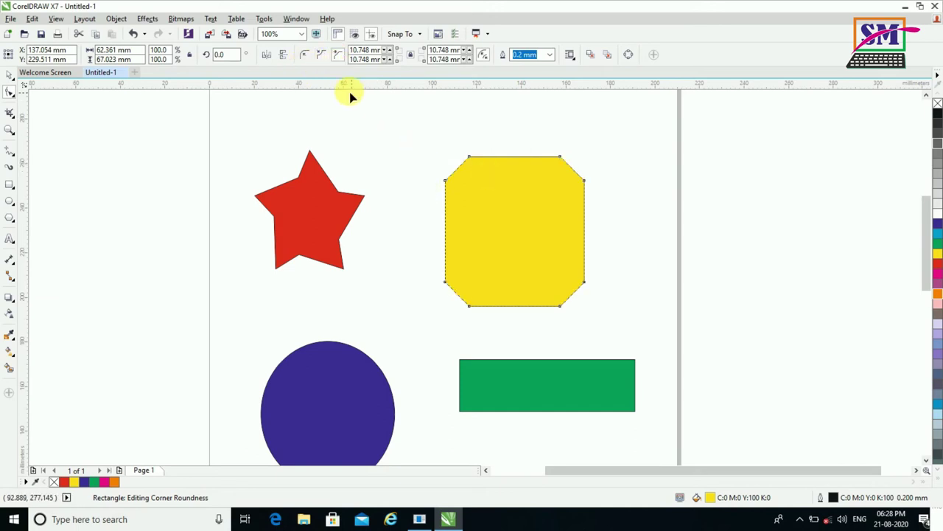
left_click(306, 56)
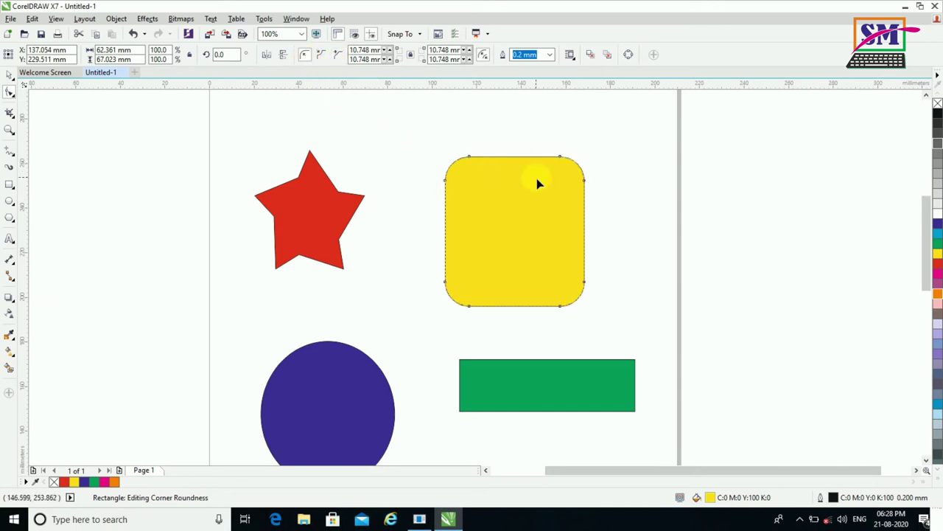
key("ctrl+z")
key("ctrl+z")
key("ctrl+z")
key("ctrl+z")
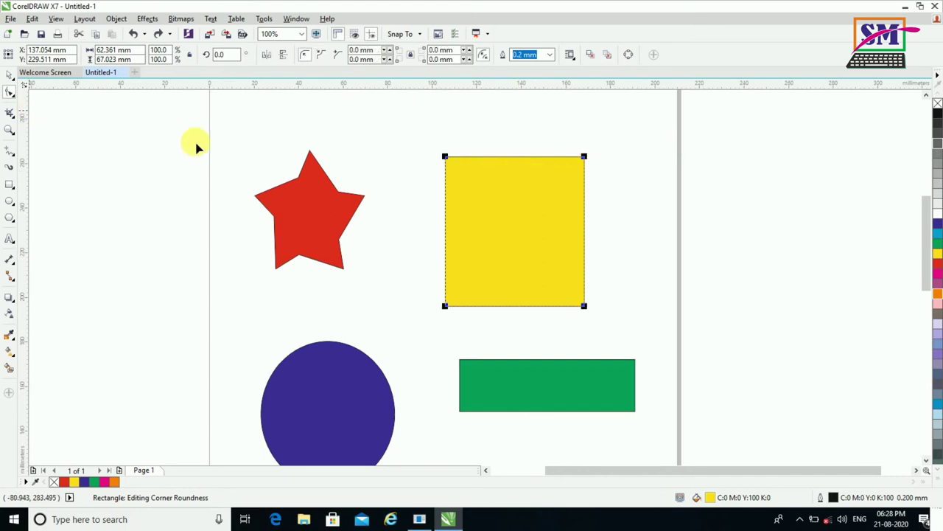
Round only the yellow rectangle's upper-left corner to about 12.9 mm and only the green rectangle's upper-right corner.
key("ctrl")
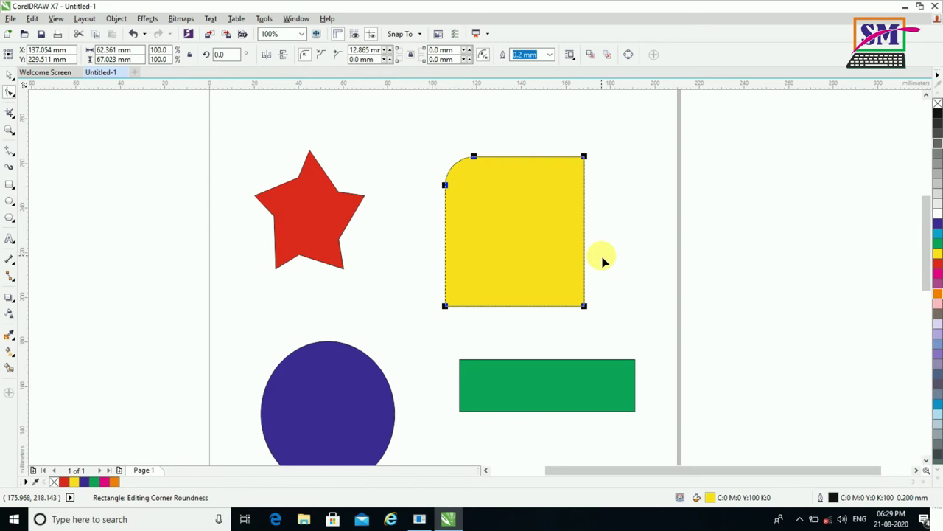
left_click(506, 374, "ctrl")
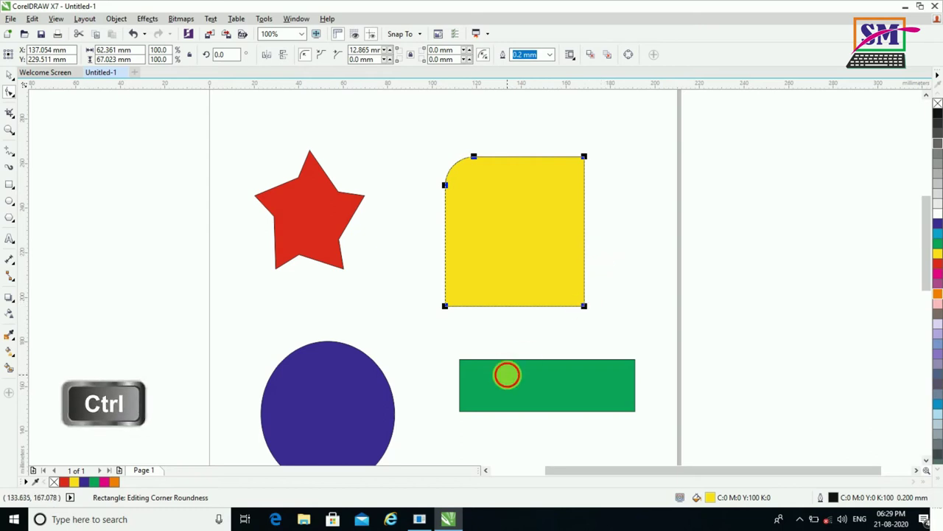
left_click_drag(635, 363, 642, 388)
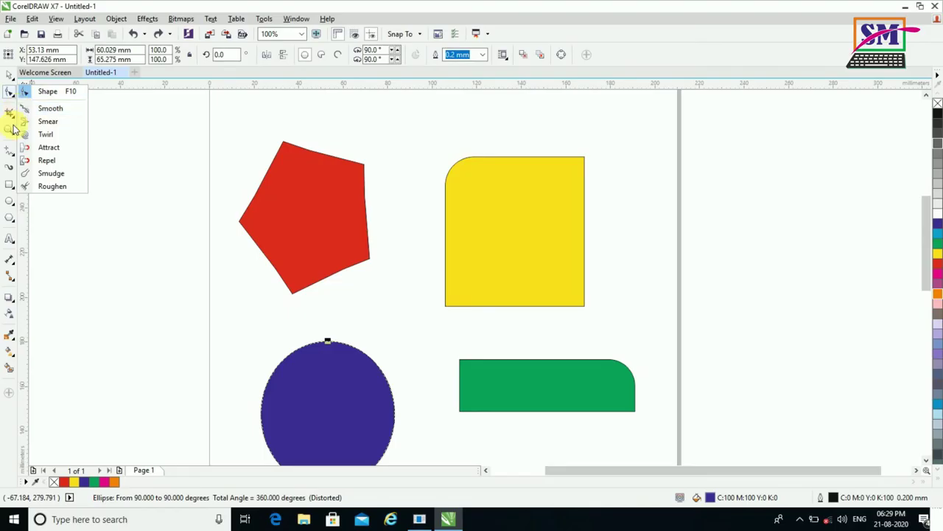
Draw a nearly horizontal line about 125 mm long above the pentagon and yellow rectangle, and shift it to the right with the Shape tool.
left_click(283, 137)
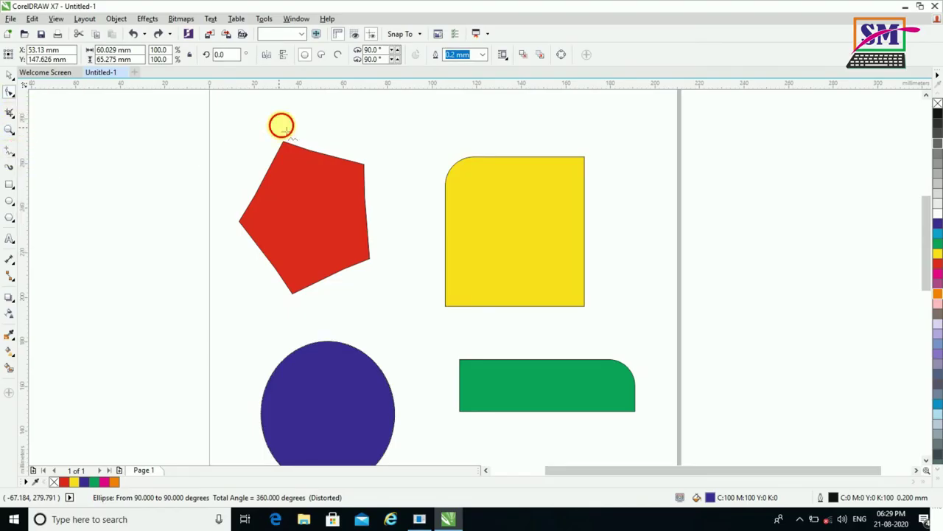
left_click(563, 126)
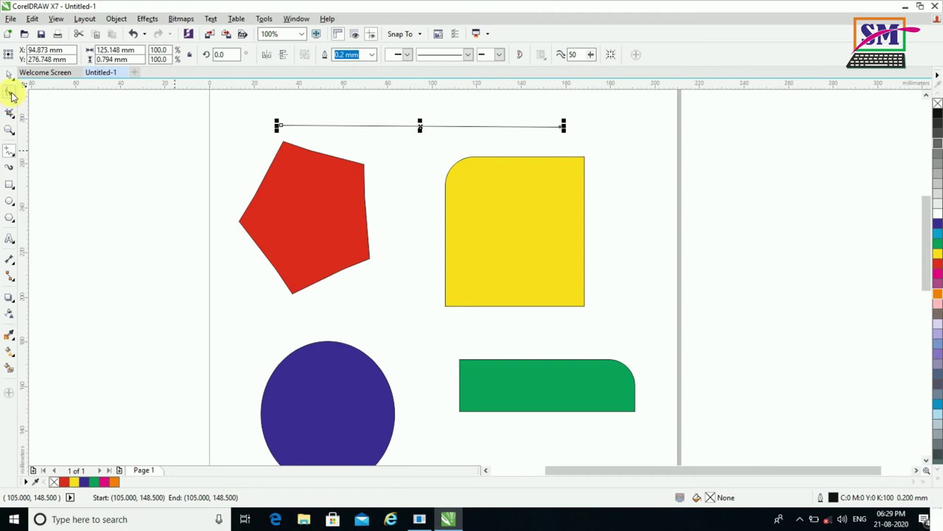
left_click(9, 92)
left_click(281, 126)
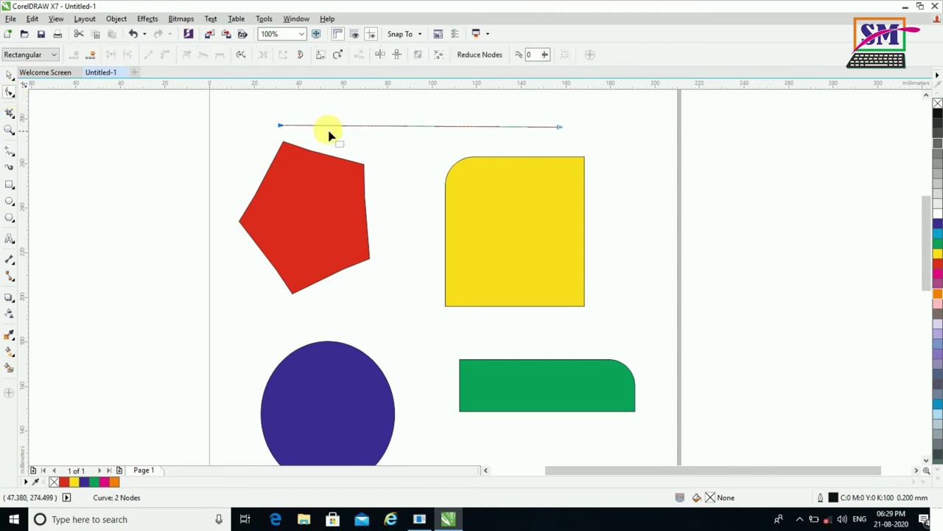
left_click_drag(374, 126, 416, 126)
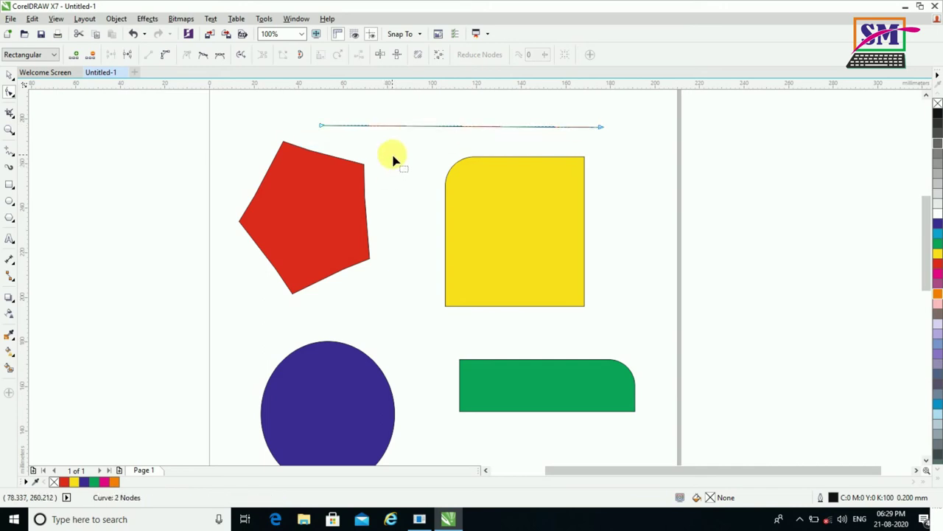
Convert the straight line to a curve and bend it into a shallow S by pulling one handle down and the other up.
left_click(601, 126)
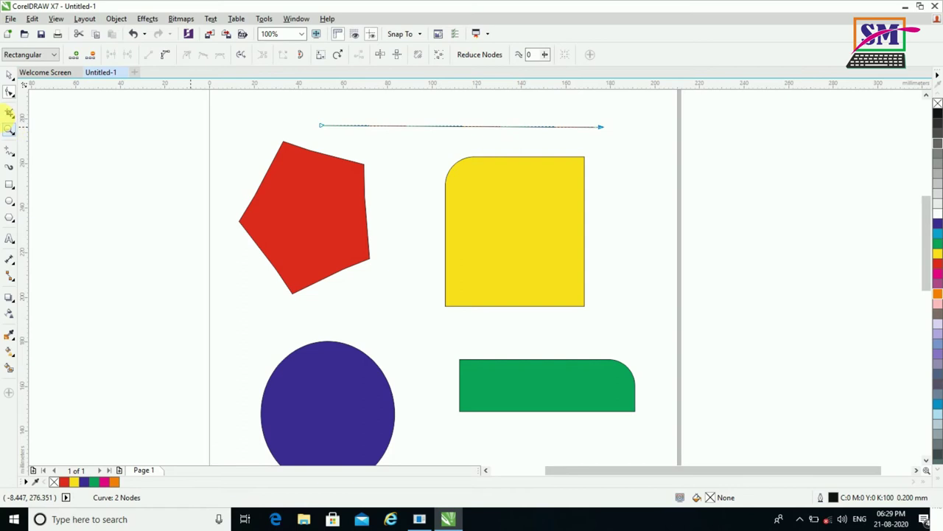
left_click(458, 127)
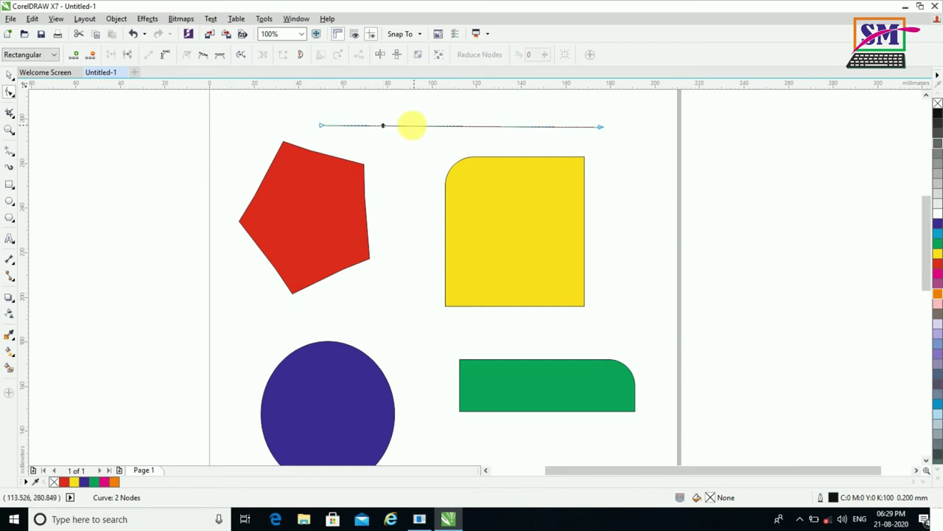
left_click(166, 55)
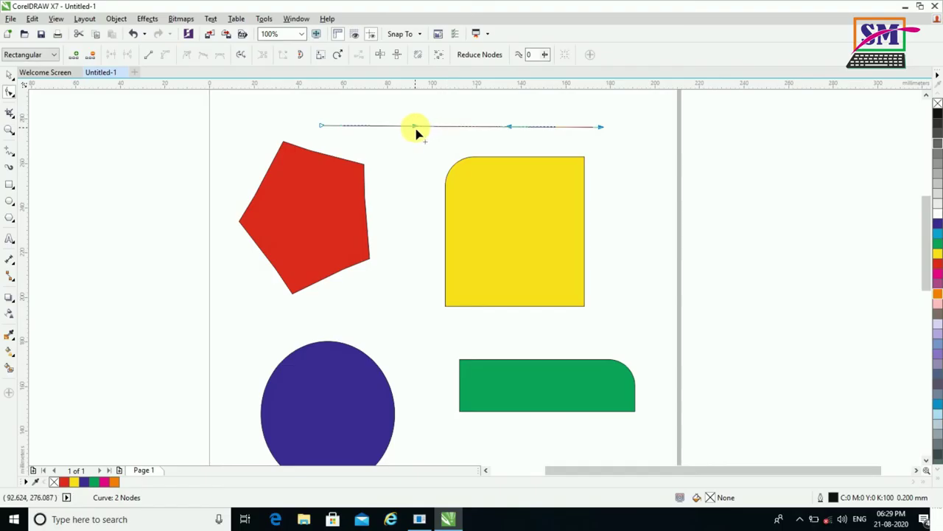
left_click_drag(417, 138, 412, 193)
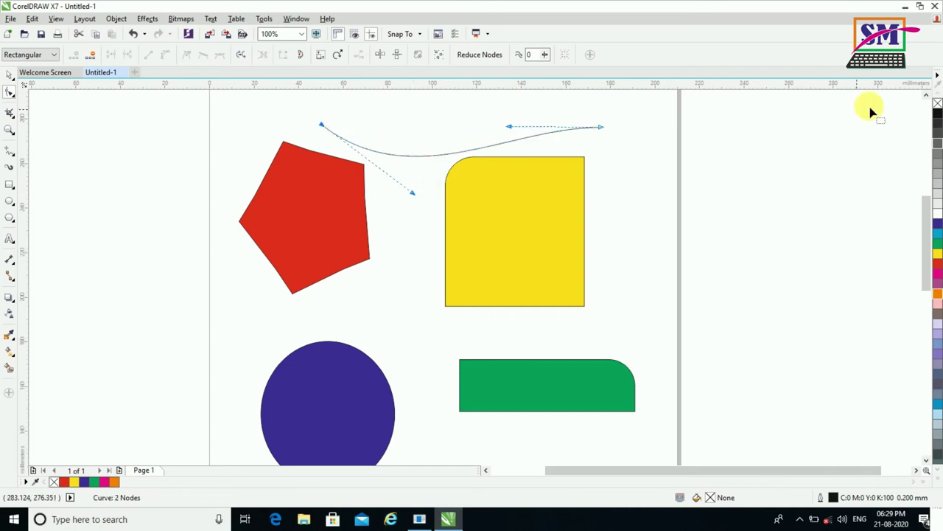
scroll(928, 99, "up", 3)
left_click_drag(511, 204, 504, 148)
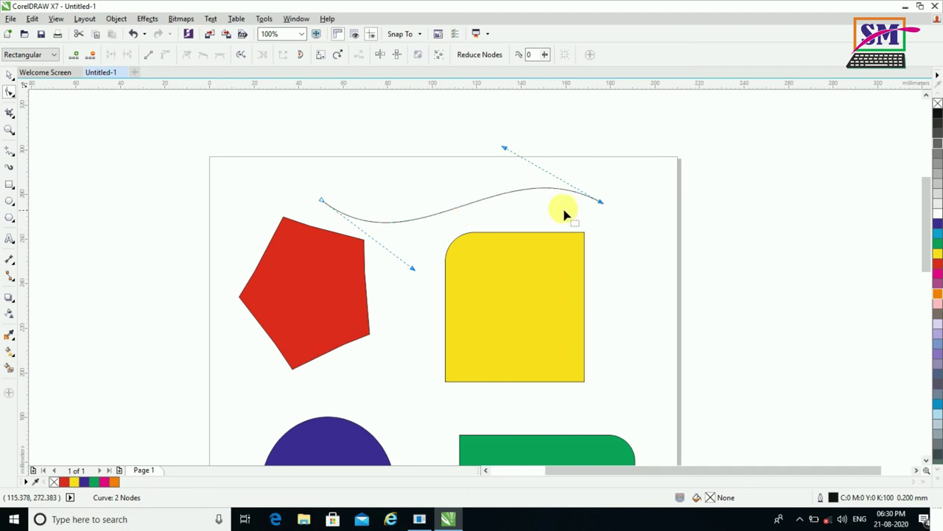
Add a node at the middle of the curve and pull its right-hand handle up by about 30 mm to deepen the waves.
left_click(564, 272)
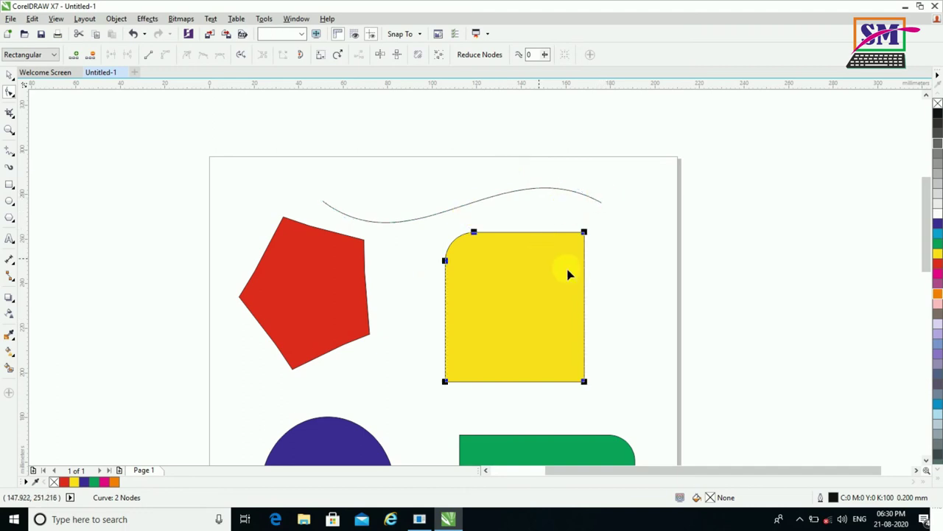
left_click(446, 213)
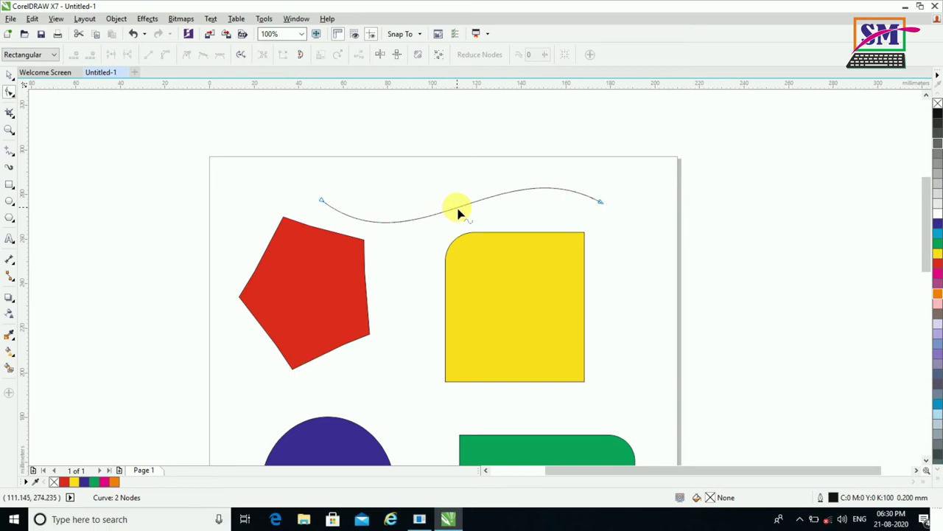
double_click(457, 210)
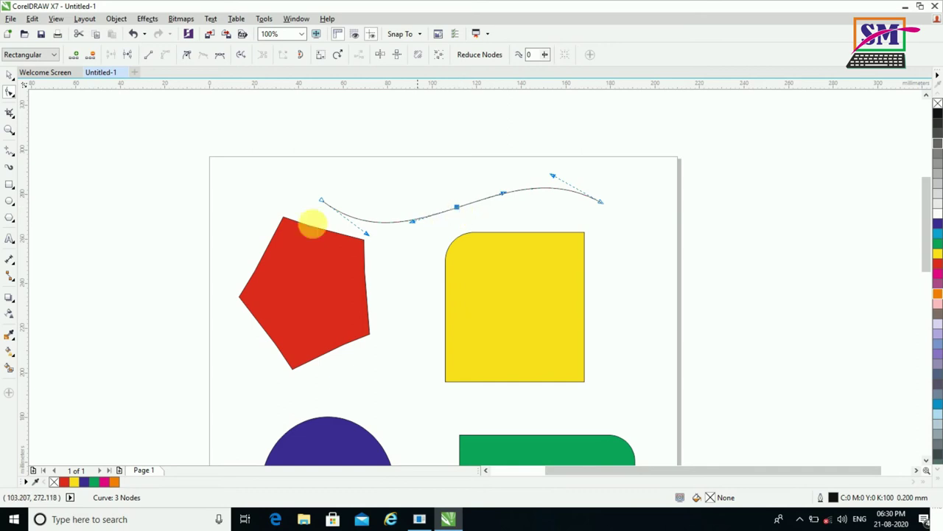
left_click_drag(506, 199, 506, 120)
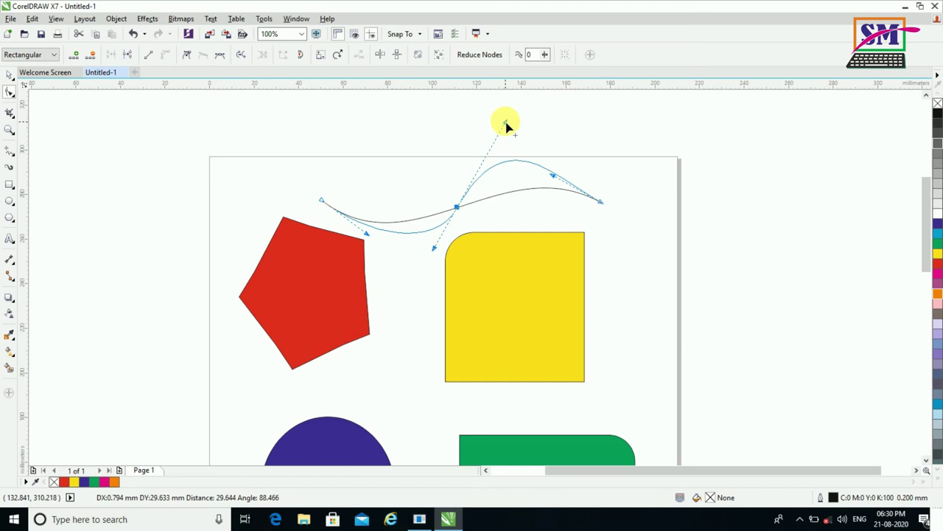
Round the curve's left bend with its end handle, and move the right end node inward with its handle pointing straight up.
left_click(356, 252)
left_click_drag(356, 253, 334, 257)
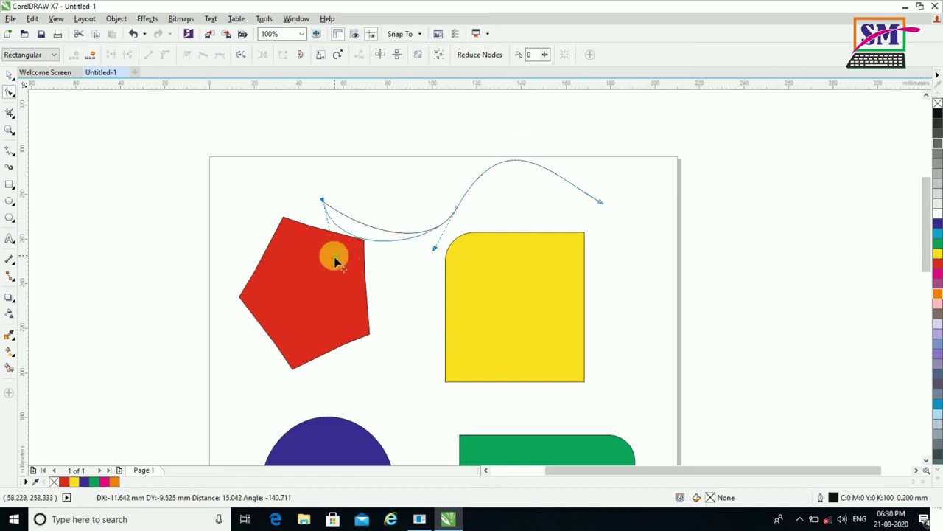
left_click_drag(596, 213, 525, 193)
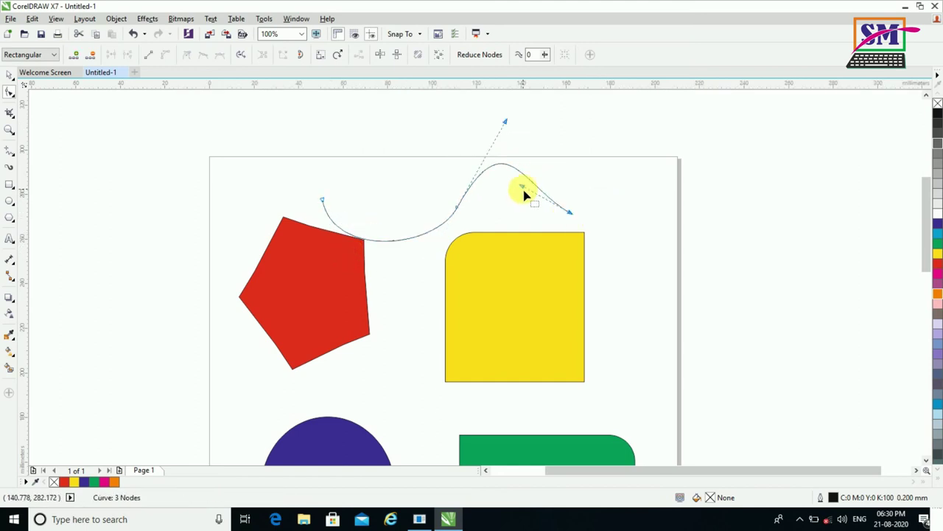
left_click(565, 211)
left_click(571, 213)
left_click_drag(523, 193, 573, 172)
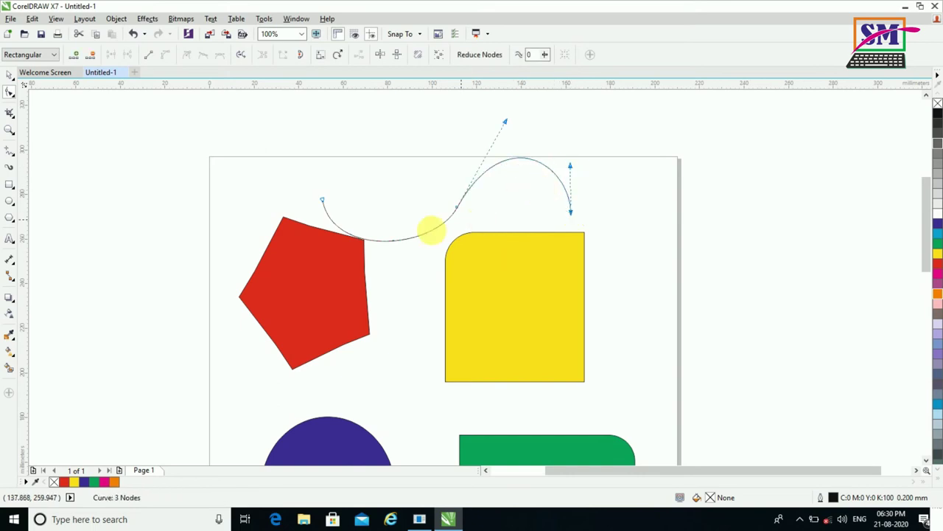
Add more nodes along the curve, at the trough, the crest and on the slopes beside them.
left_click(403, 244)
double_click(399, 241)
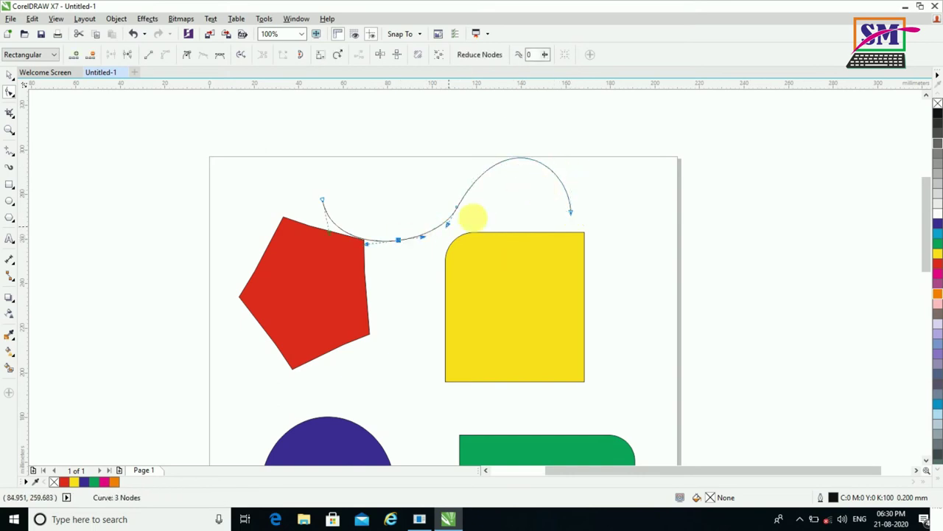
left_click(523, 158)
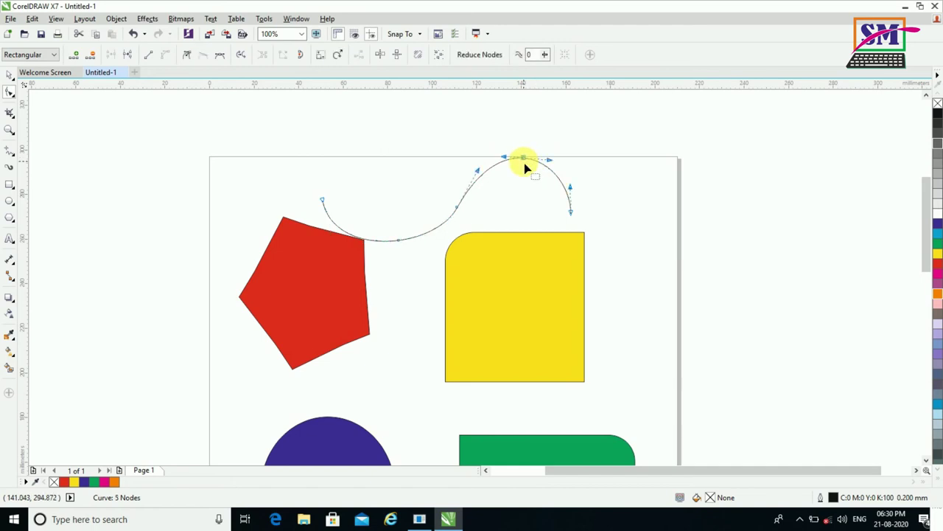
double_click(558, 180)
left_click(483, 175)
double_click(483, 176)
double_click(432, 230)
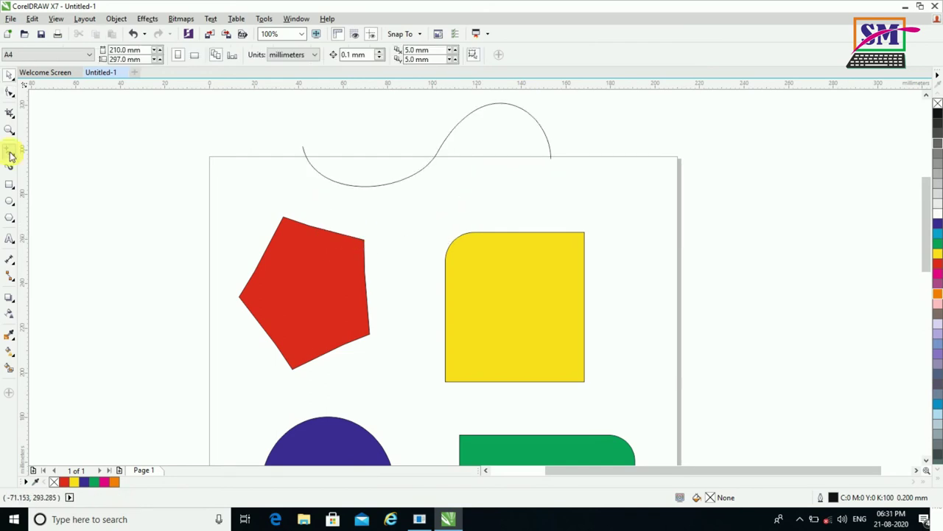
Move the yellow rectangle off the page, just beyond its right edge.
left_click(495, 263)
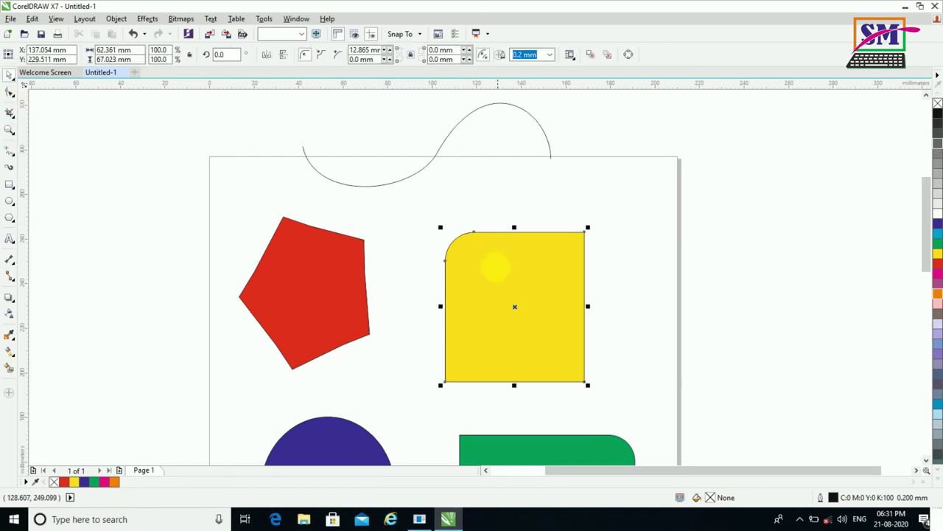
key("F10")
left_click_drag(556, 316, 794, 237)
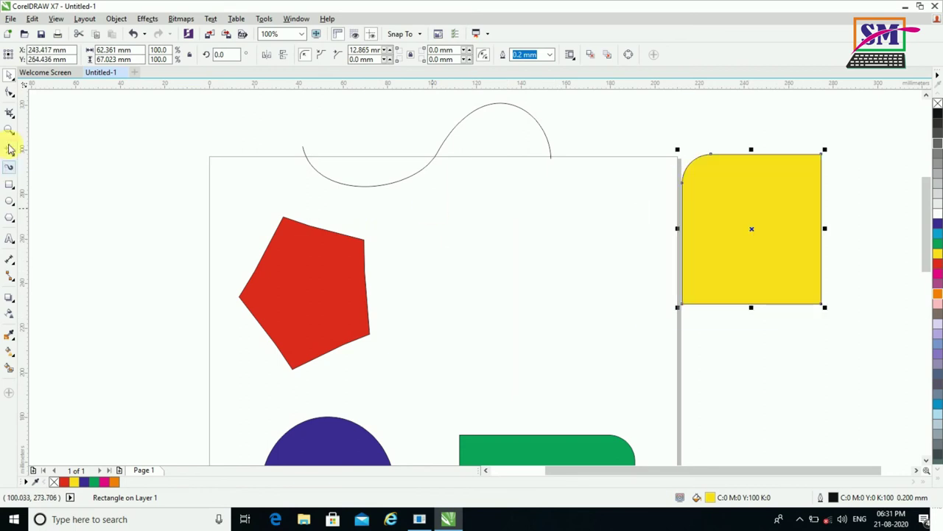
Draw a rectangle about 61 × 58 mm beside the red pentagon and fill it with magenta.
left_click(10, 185)
mouse_move(441, 214)
left_mouse_down()
mouse_move(526, 311)
mouse_move(577, 345)
left_mouse_up()
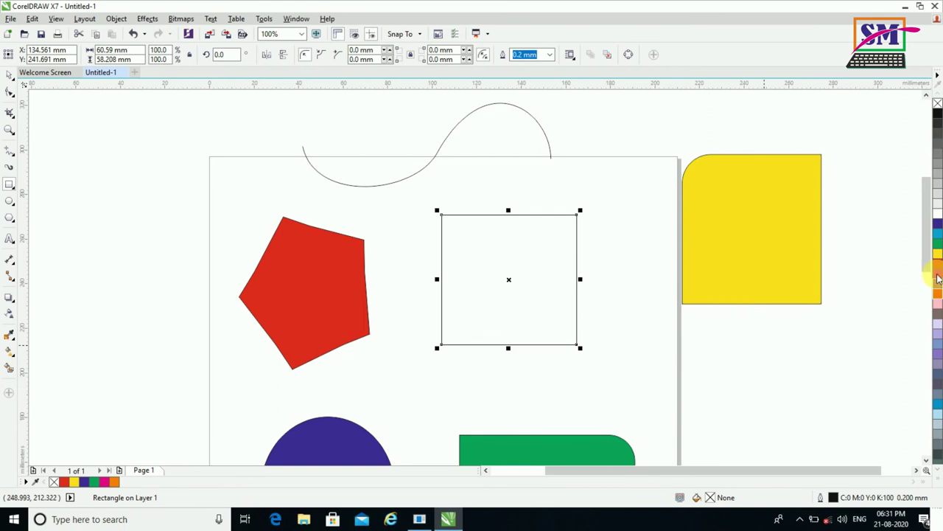
left_click(939, 274)
Compare the nodes of the magenta rectangle and the S-shaped curve by selecting each with the Pick tool.
left_click(13, 76)
left_click(533, 240)
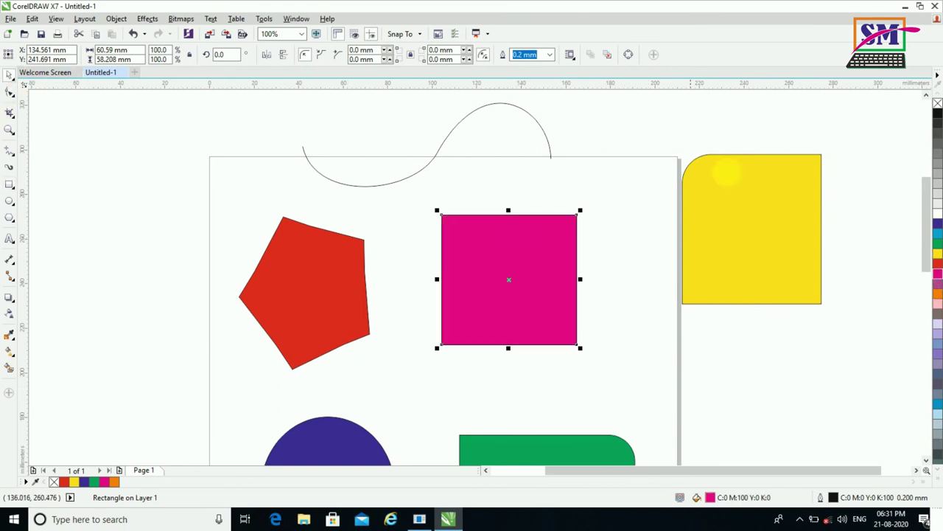
left_click(510, 215)
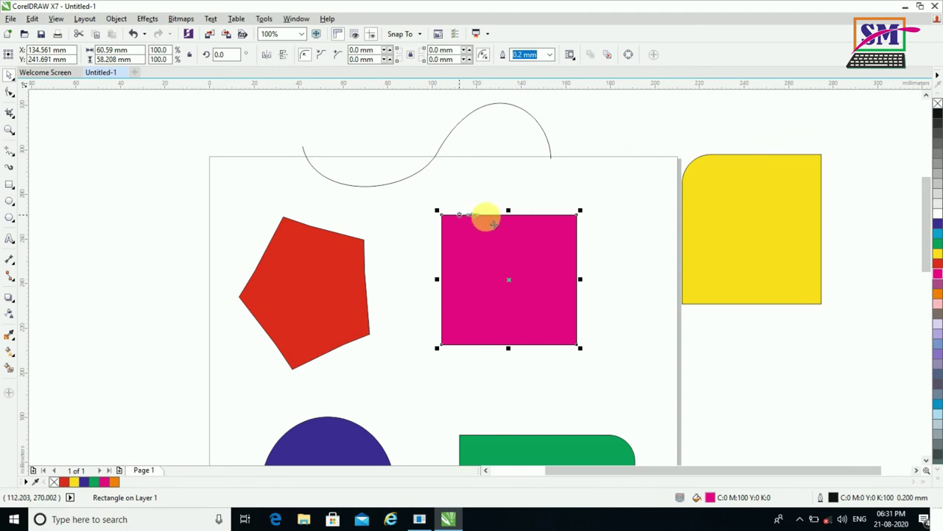
left_click(429, 159)
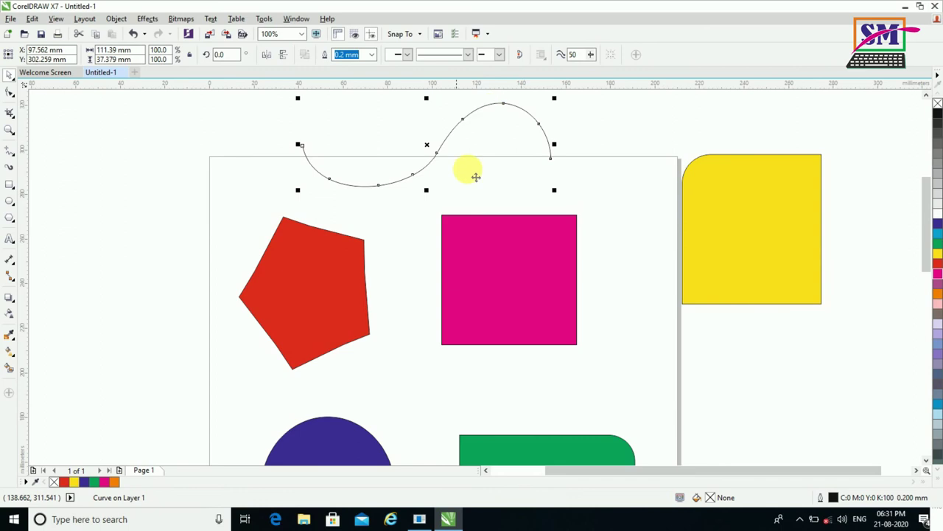
Convert the magenta rectangle to curves.
left_click(526, 218)
left_click(474, 219)
key("Escape")
left_click(526, 216)
left_click_drag(526, 217, 537, 224)
right_click(531, 201)
left_click(394, 171)
left_click(124, 19)
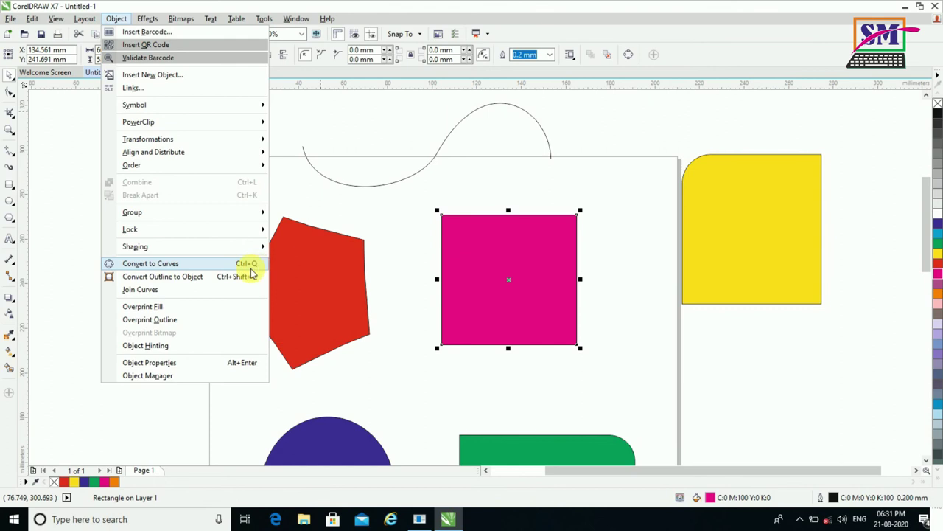
left_click(489, 252)
right_click(499, 236)
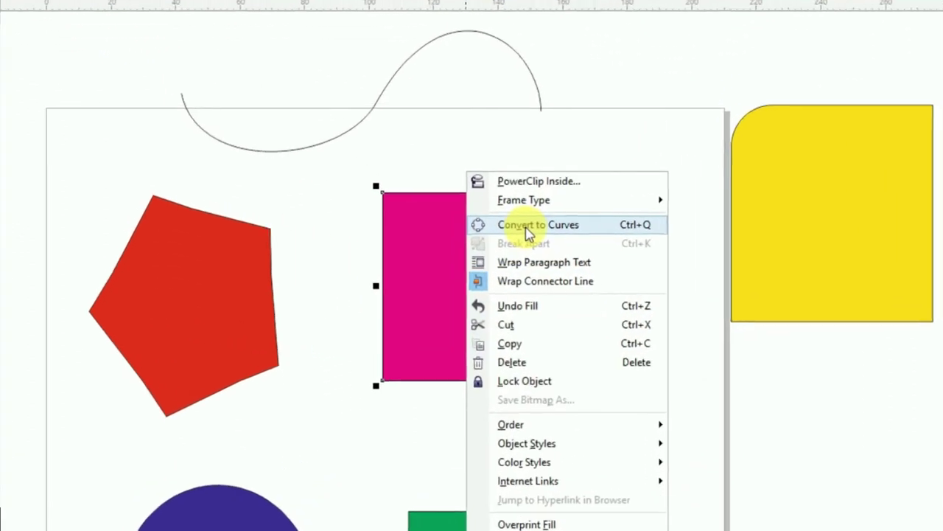
left_click(527, 227)
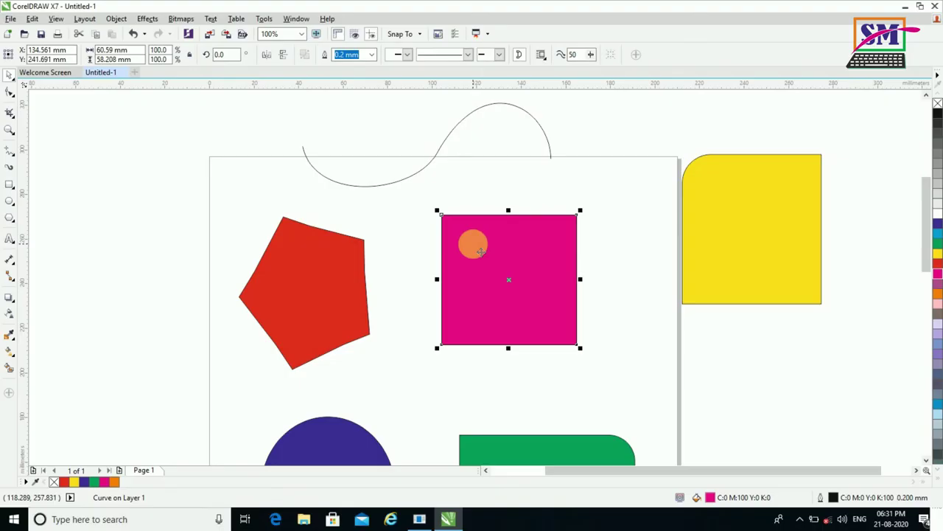
Reduce the rounding of the yellow rectangle's upper-left corner to about 2.3 mm with the Shape tool.
left_click(11, 92)
left_click(507, 236)
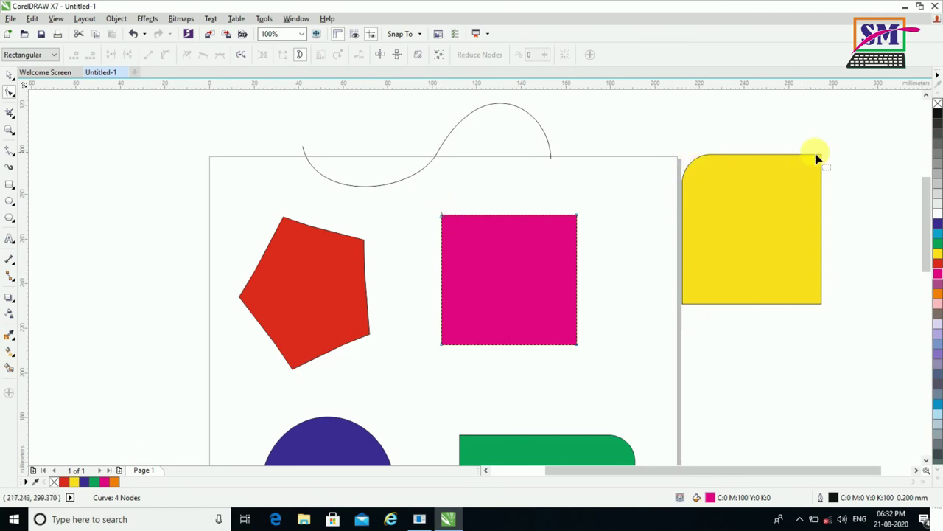
left_click(702, 175)
key("ctrl+z")
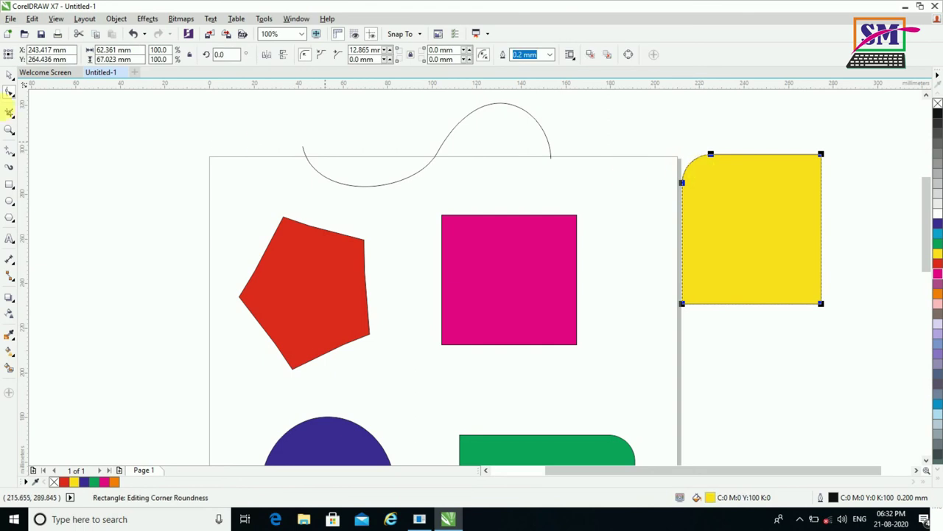
left_click(689, 164)
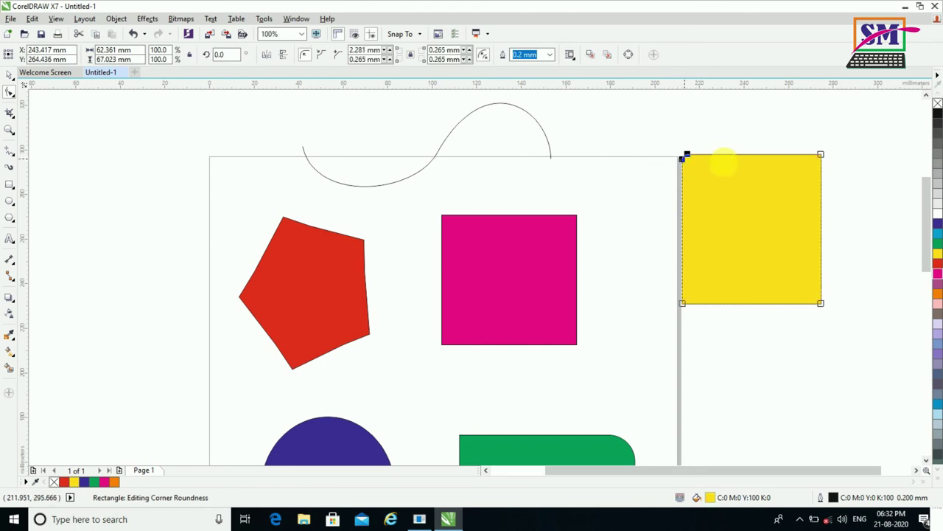
Convert the magenta shape's top edge to a curve and bend it into a wave, raised at the left and dipped at the right.
left_click(533, 253)
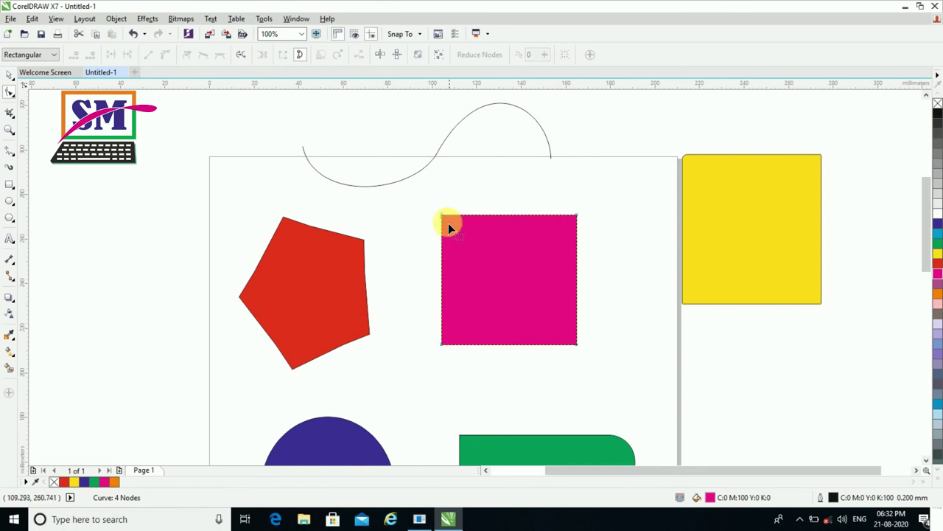
left_click(684, 157)
left_click(496, 244)
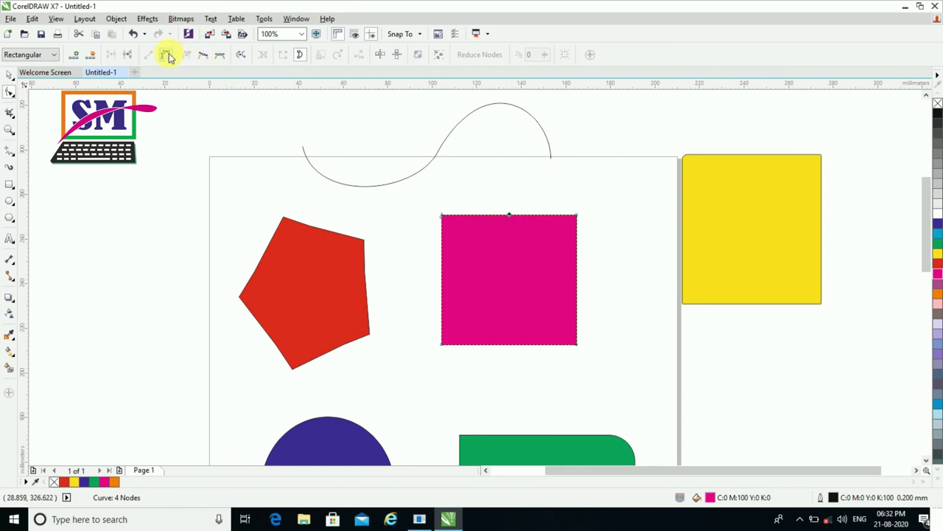
left_click(168, 58)
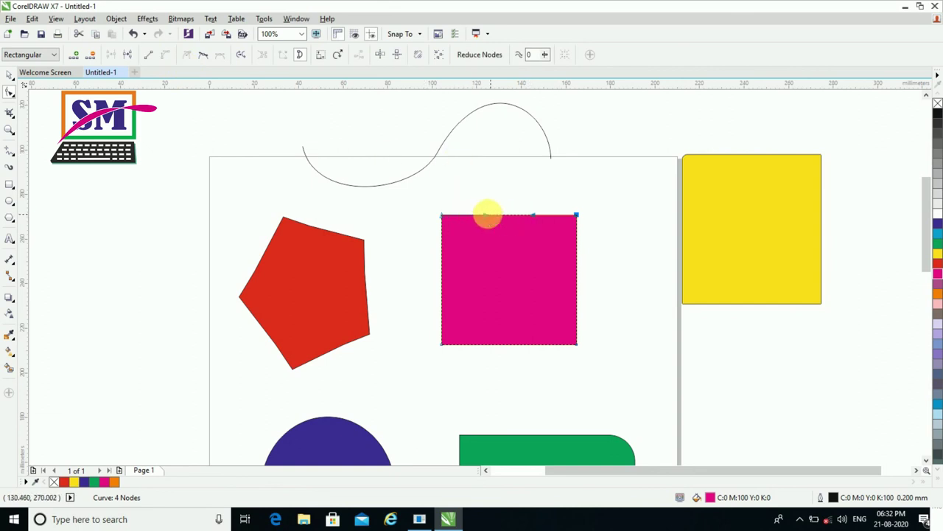
left_click_drag(485, 217, 487, 182)
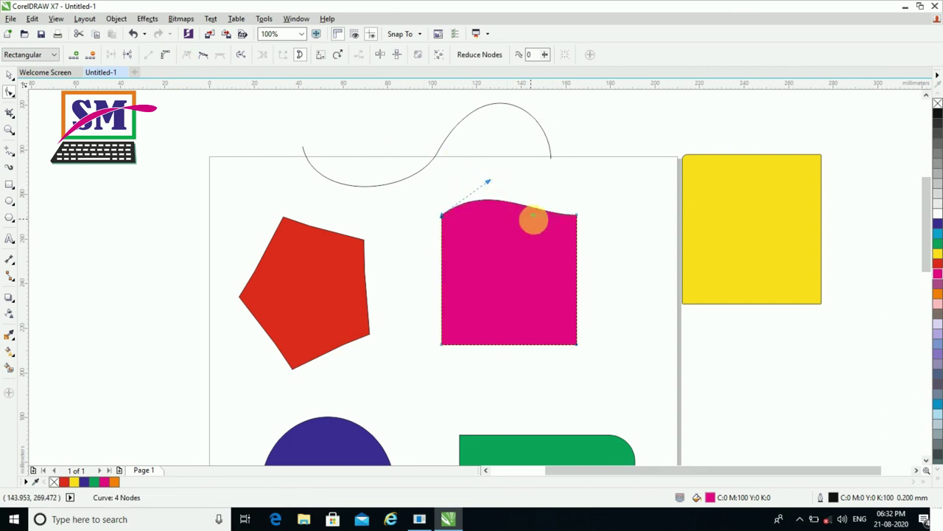
left_click_drag(535, 235, 530, 258)
left_click_drag(487, 182, 493, 166)
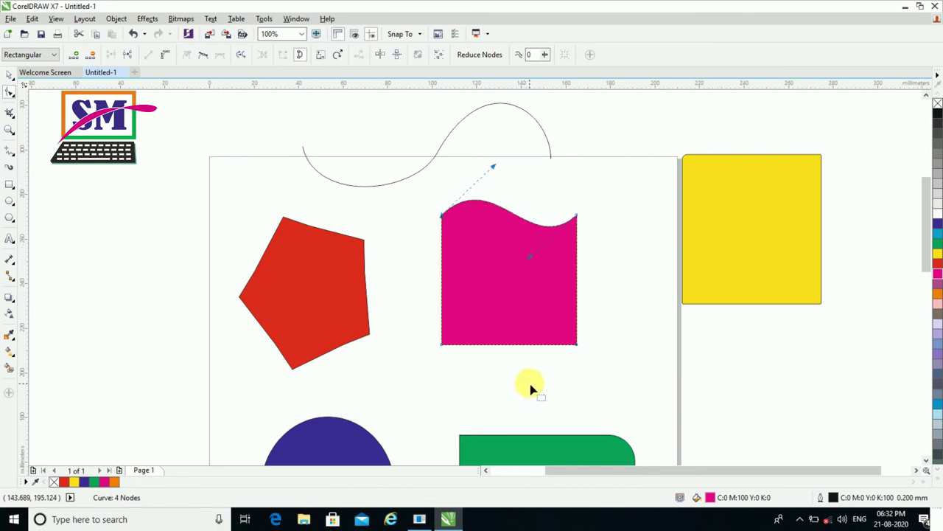
Convert the magenta shape's bottom edge to a curve and bend it into a wave, raised at the left and bulging down at the right.
left_click(509, 346)
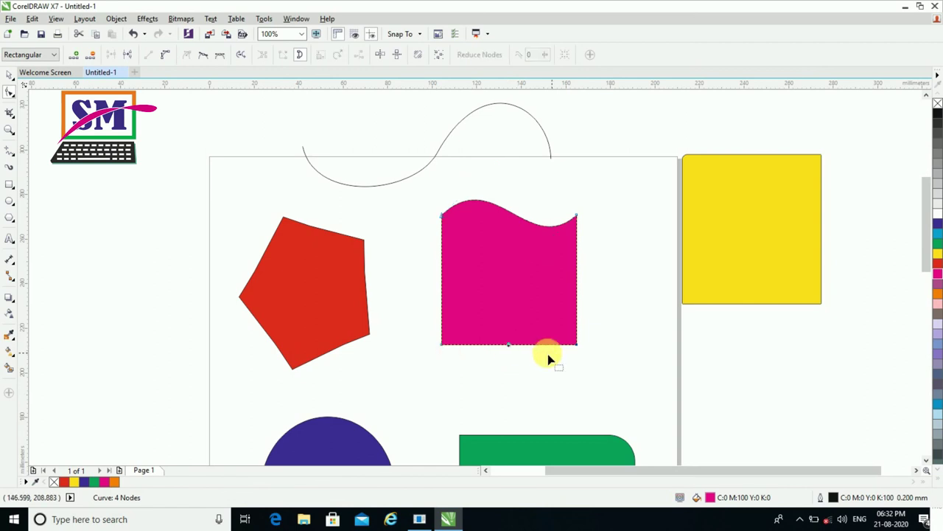
left_click(169, 56)
left_click_drag(484, 348, 552, 224)
mouse_move(706, 426)
left_mouse_down()
mouse_move(695, 416)
mouse_move(695, 436)
left_mouse_up()
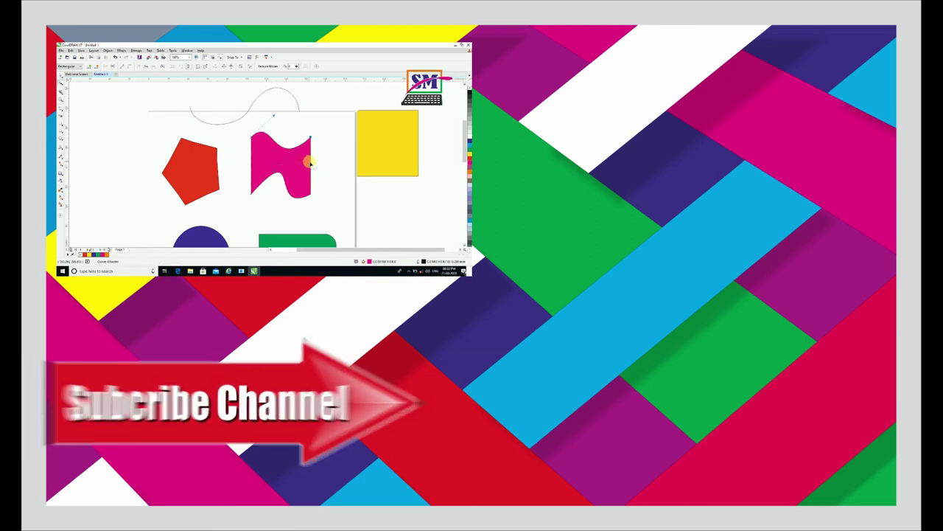
Pick a point on the magenta shape's right edge and view the other tools grouped with the Shape tool.
left_click(311, 159)
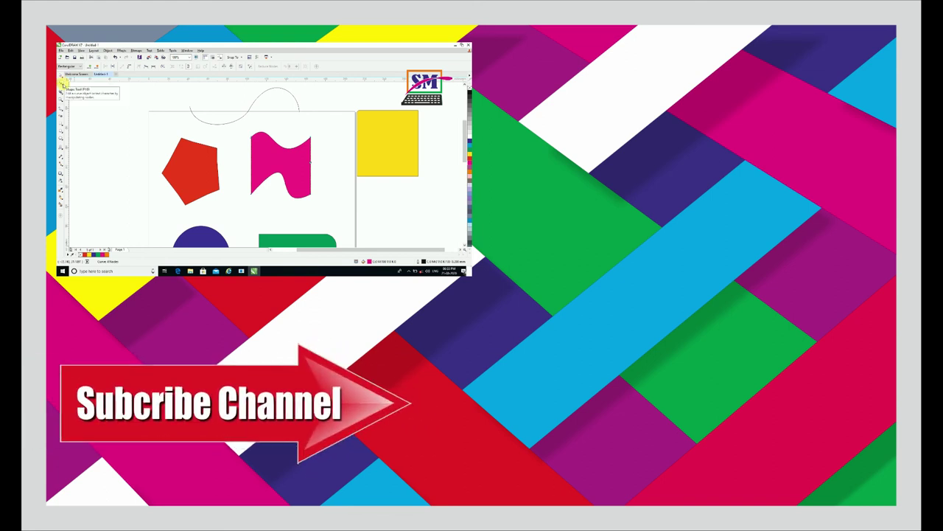
left_click(62, 85)
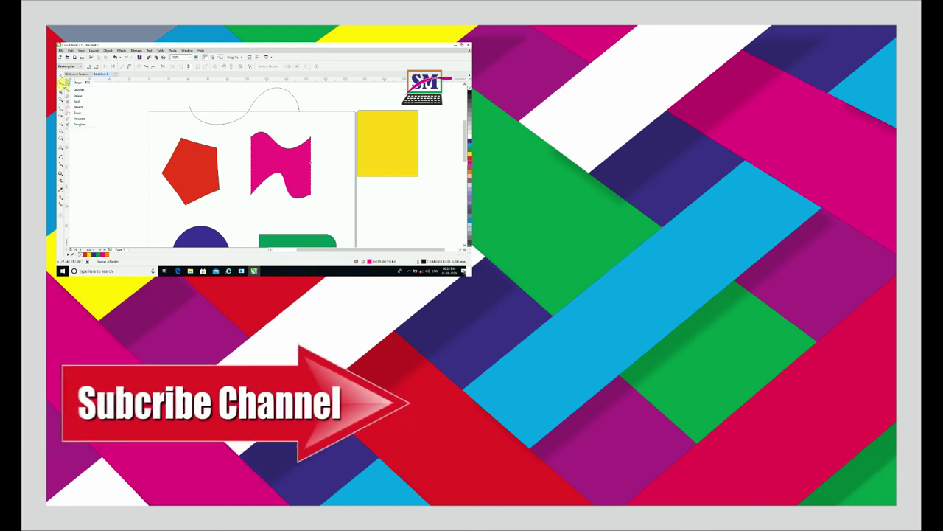